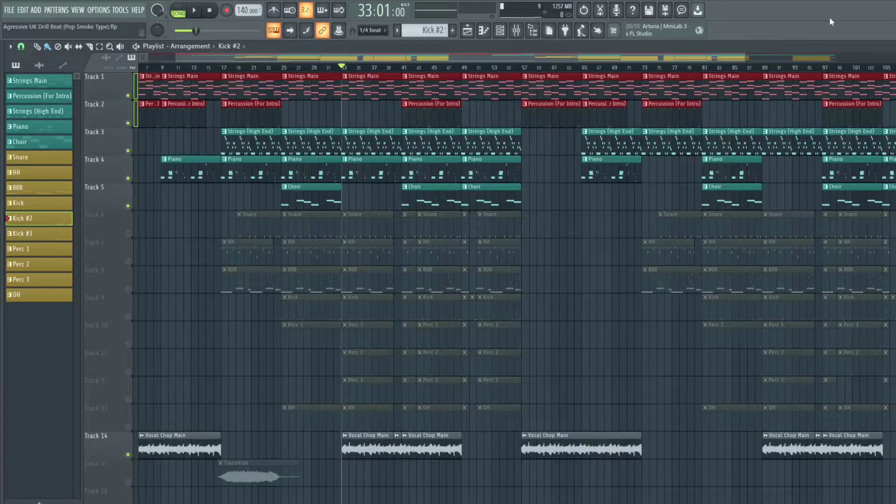
Solo Track 1 with the Strings Main clips in the playlist and set the playback position to bar 33
right_click(130, 96)
right_click(130, 97)
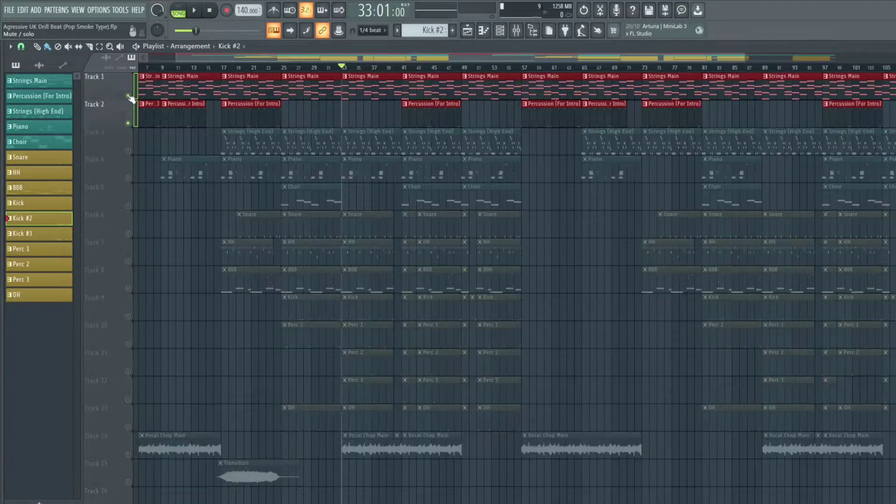
right_click(129, 124)
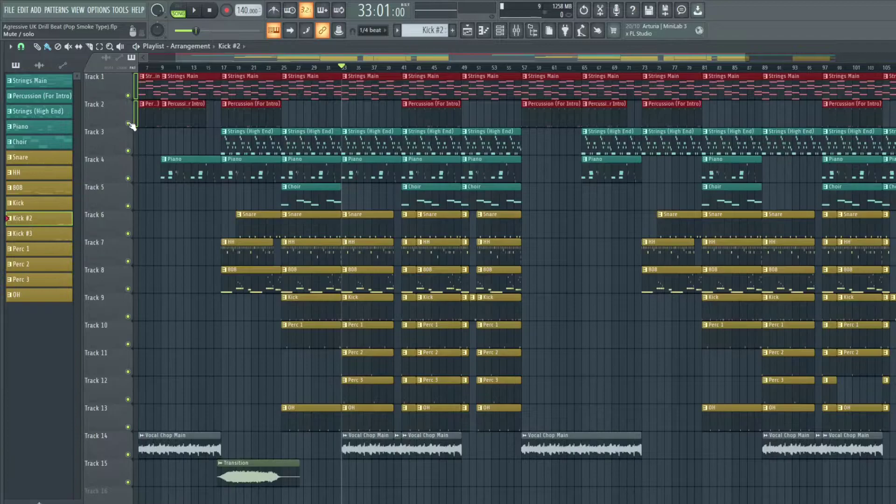
right_click(128, 97)
right_click(128, 96)
drag(343, 68, 343, 68)
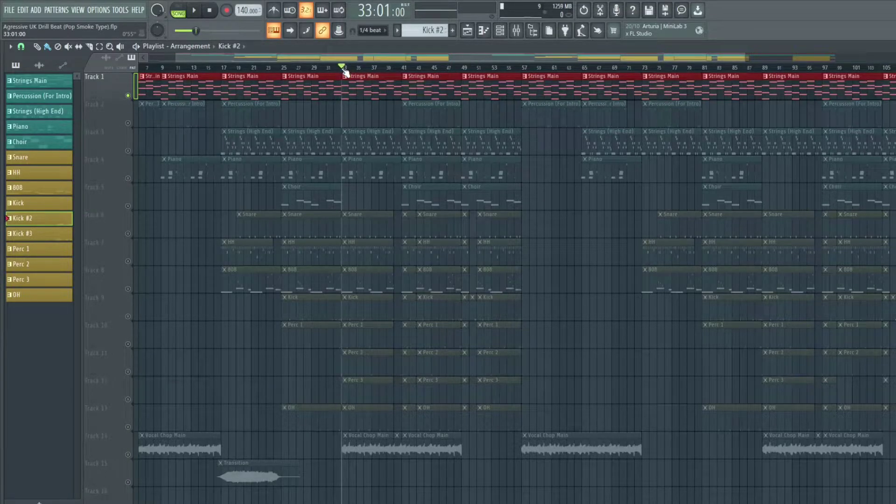
Open the Strings Main pattern at bar 33 in the piano roll and bring all eight bars of chords into view
double_click(376, 84)
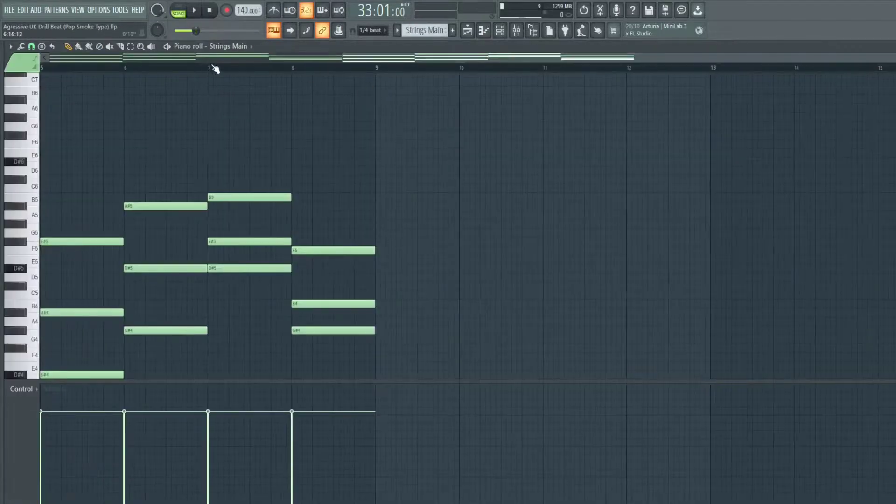
drag(380, 58, 110, 73)
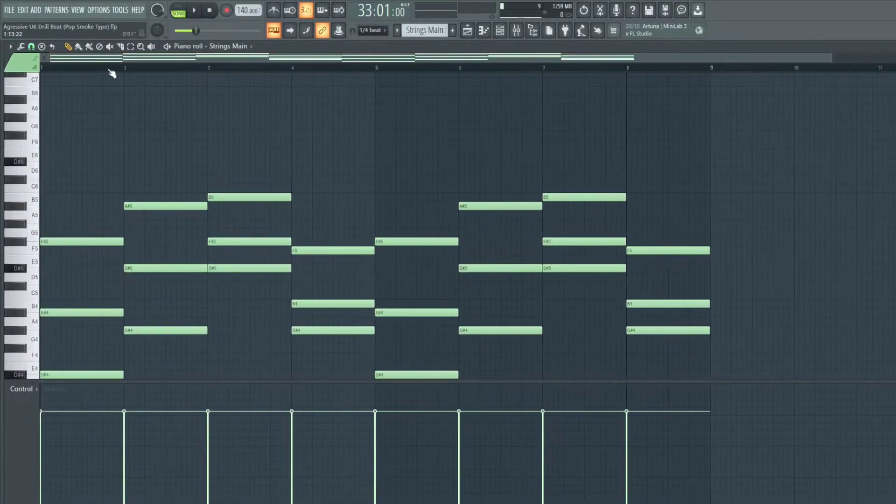
scroll(112, 72, down, 1)
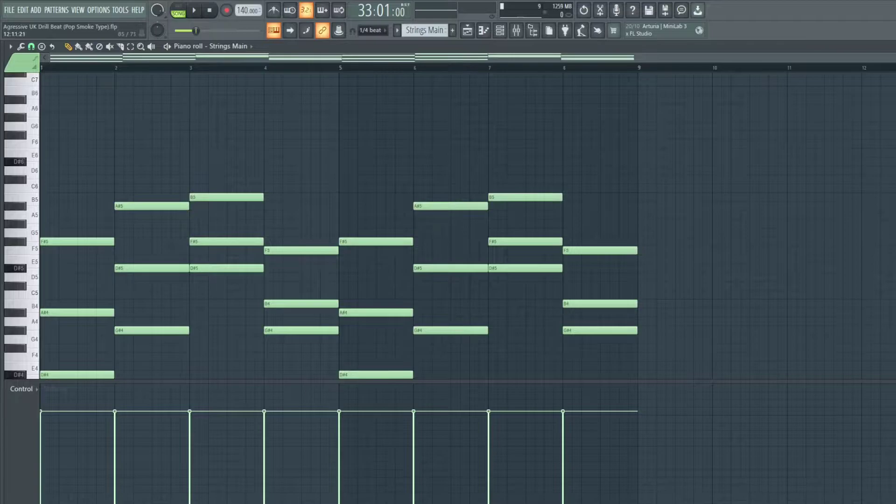
scroll(831, 216, down, 2)
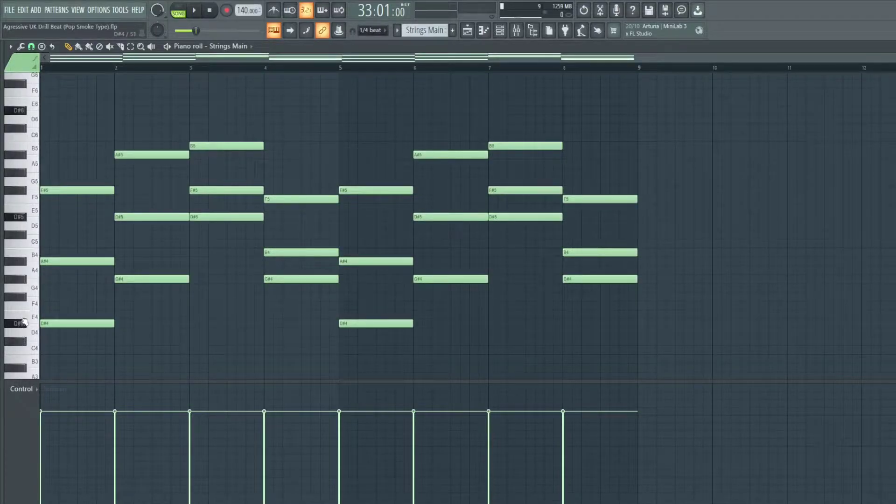
Check the root note and scale chosen for the piano roll's scale highlighting, leaving the setting as it is
click(9, 47)
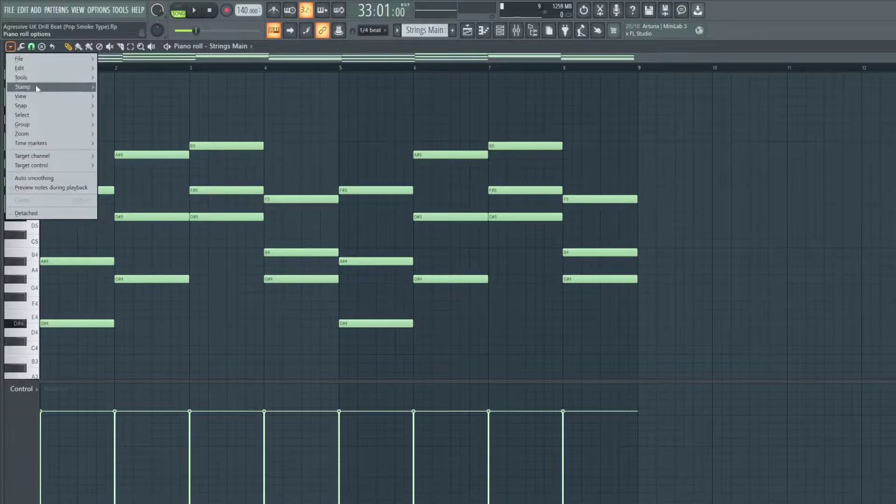
mouse_move(27, 98)
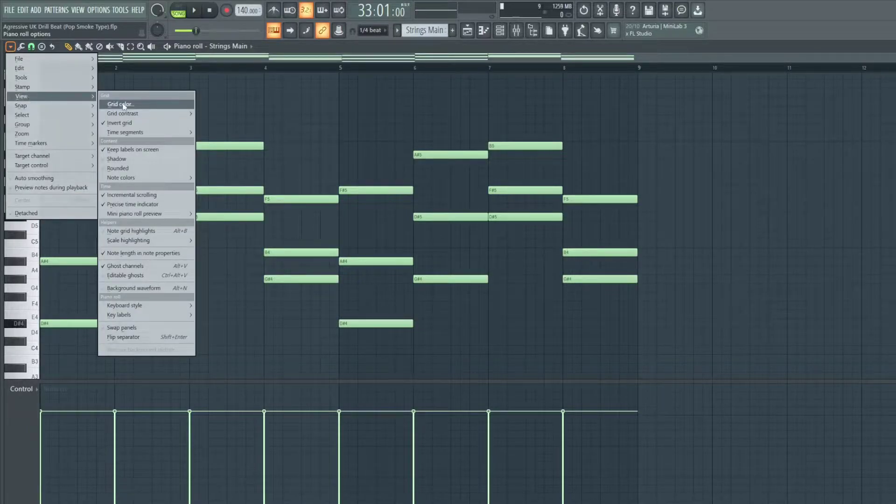
mouse_move(136, 241)
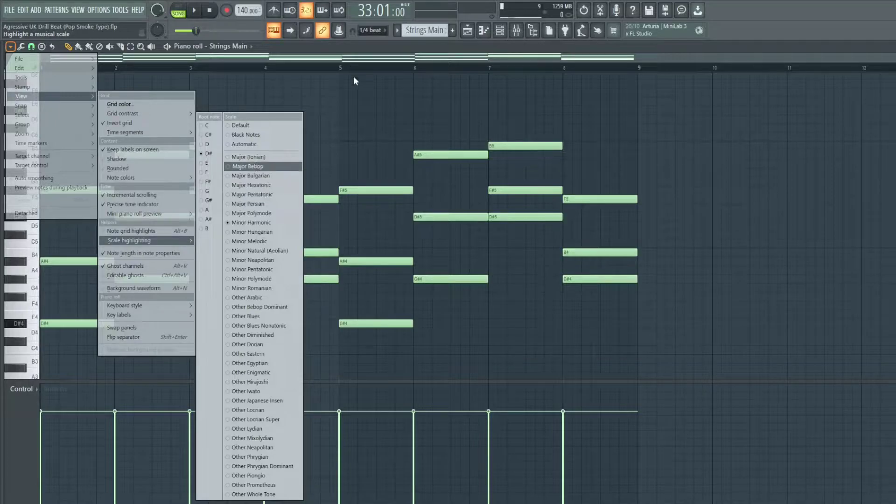
click(350, 119)
right_click(356, 121)
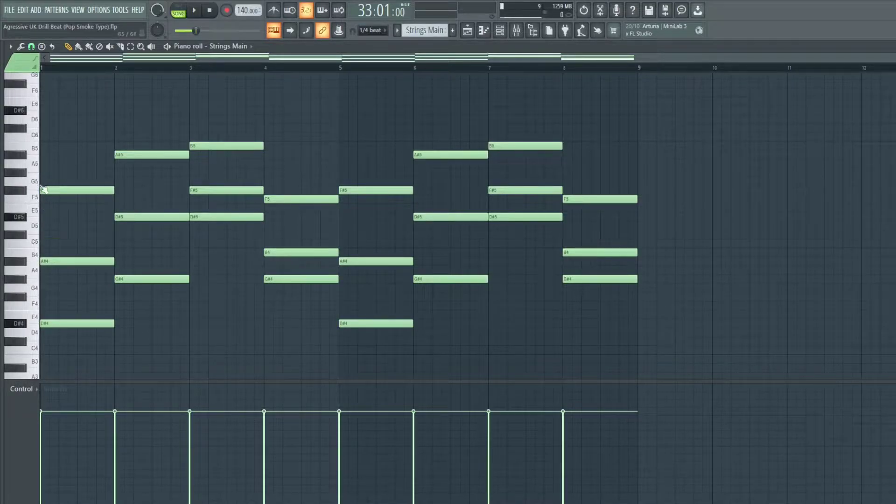
Add an F#4 note to the first chord of Strings Main and raise it one octave to F#5
key(space)
click(49, 297)
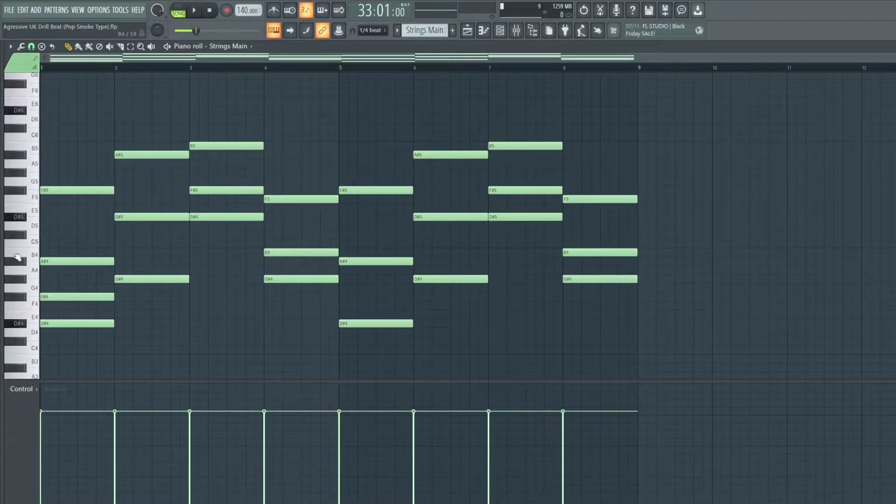
ctrl+click(60, 296)
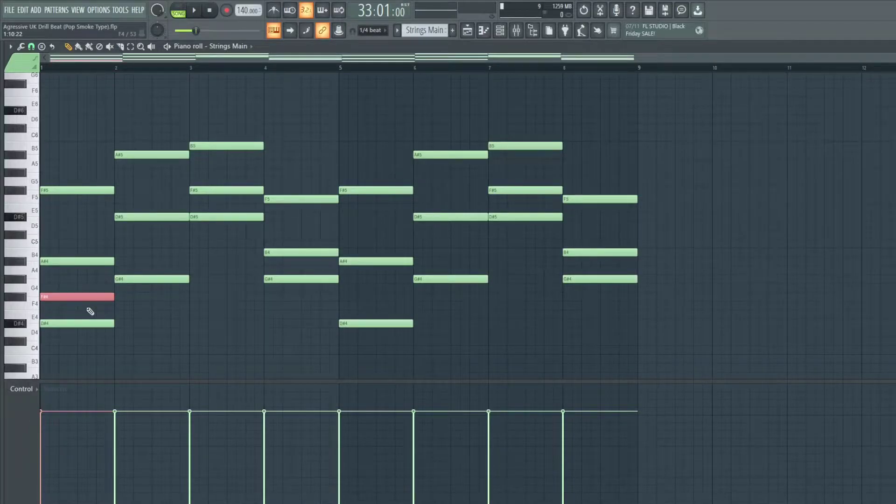
key(ctrl+Up)
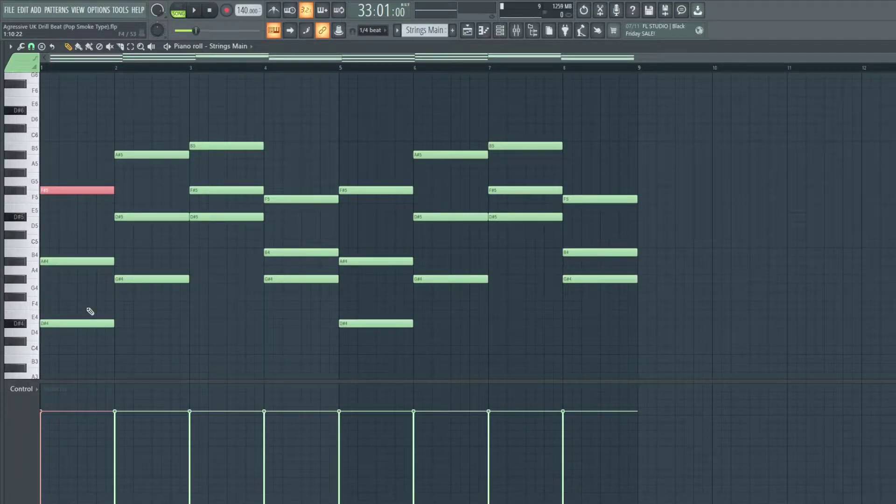
click(119, 192)
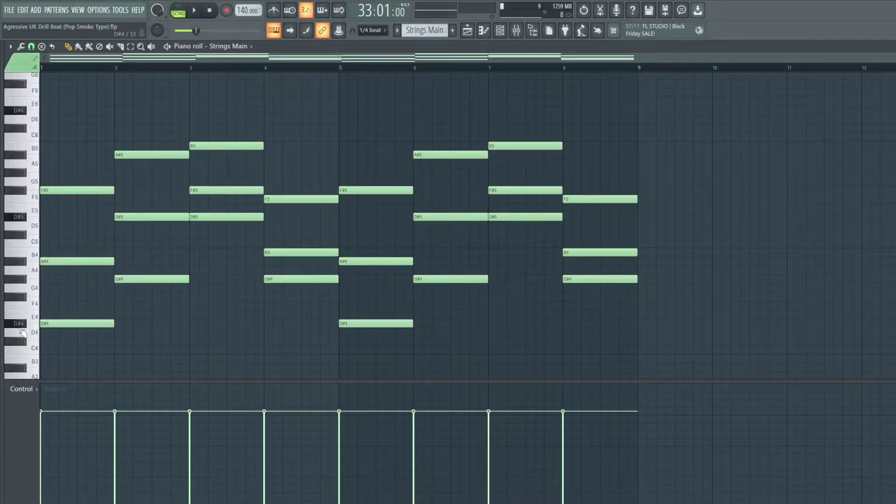
Audition individual notes on the piano roll keyboard above D#4 to show how the chord intervals are counted
click(33, 308)
click(26, 299)
click(25, 285)
click(25, 285)
click(24, 264)
click(24, 264)
click(29, 252)
click(21, 234)
click(20, 217)
click(18, 280)
click(19, 218)
click(18, 158)
Play back the Strings Main chord progression from bar 33 and take a brief look at the channel rack
key(space)
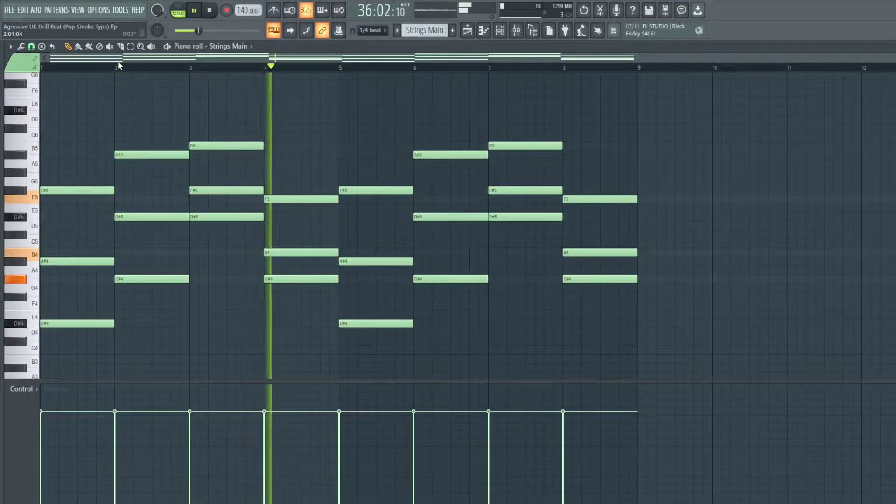
key(space)
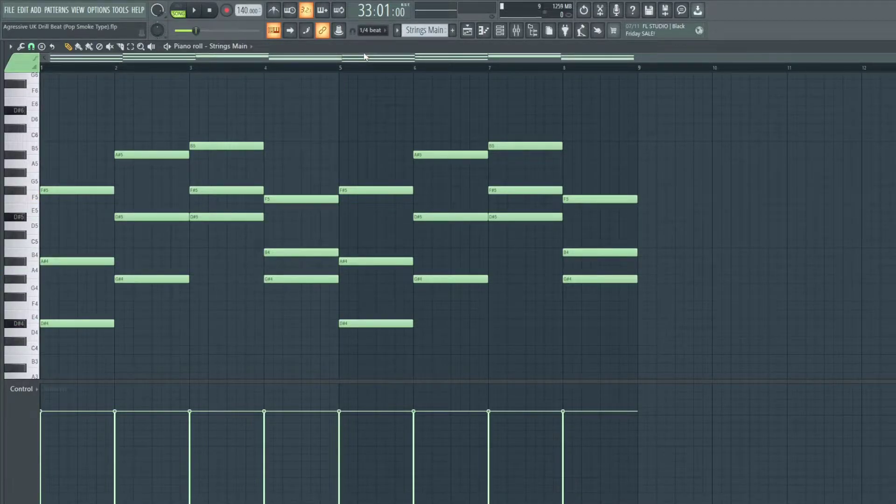
click(500, 31)
click(691, 164)
Open the Percussion (For Intro) clip at bar 41 in the piano roll and play it back from its start
click(469, 34)
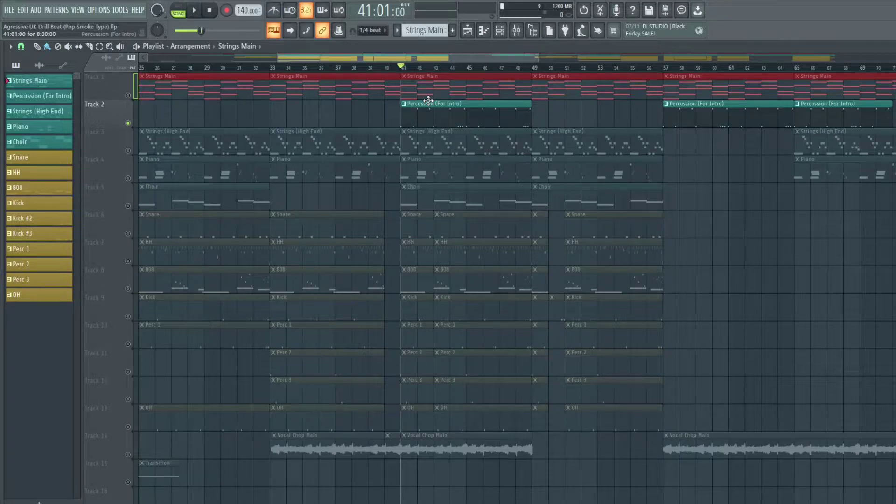
double_click(428, 100)
drag(234, 57, 112, 57)
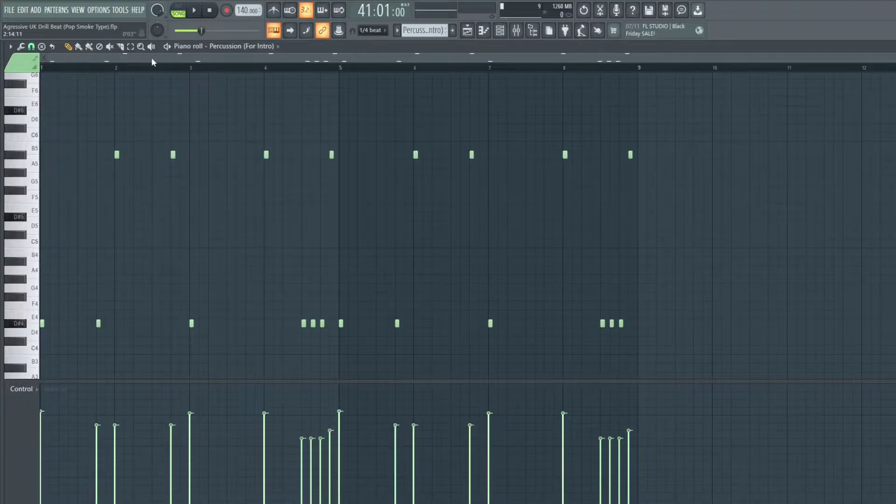
key(space)
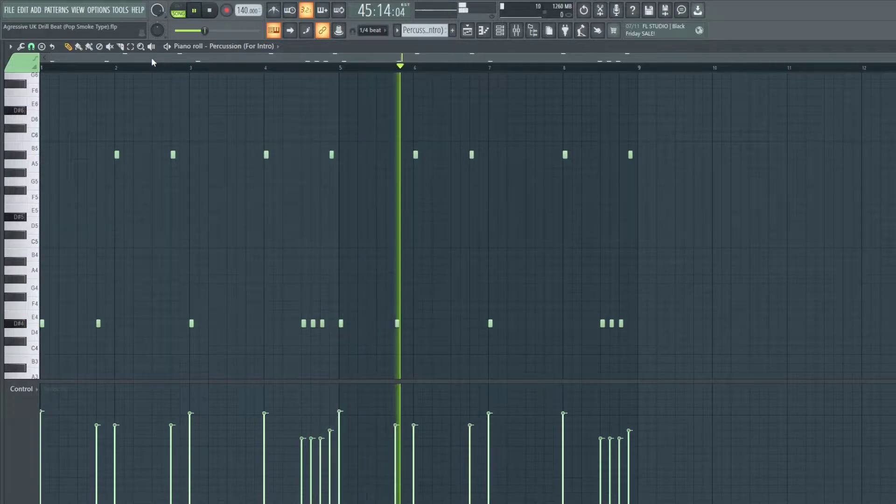
key(space)
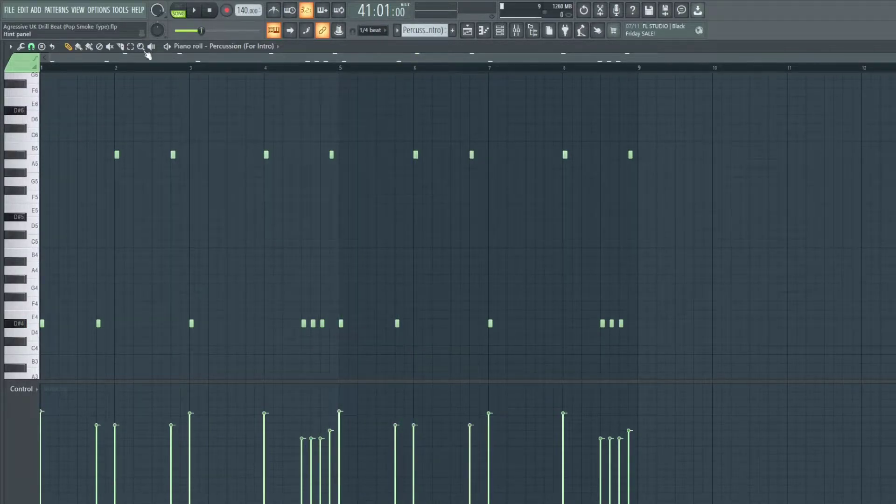
Inspect the instrument presets loaded on the Strings Main and Percussion (For Intro) channels
click(498, 32)
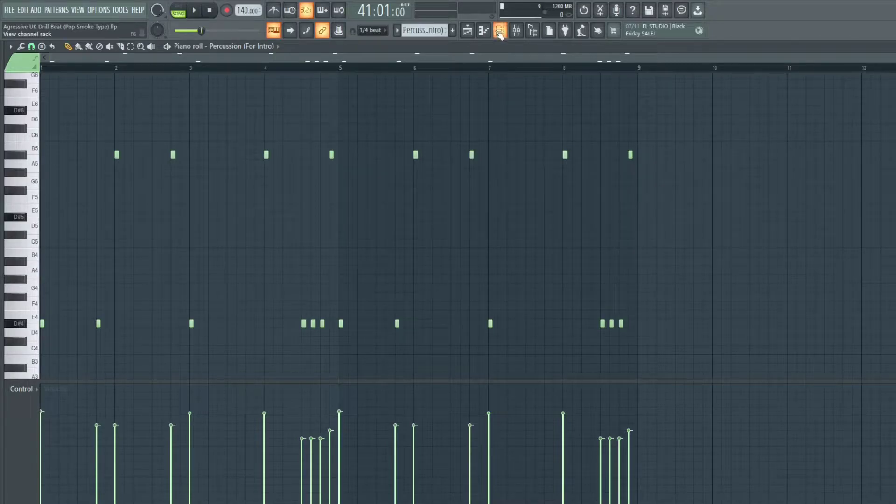
click(500, 33)
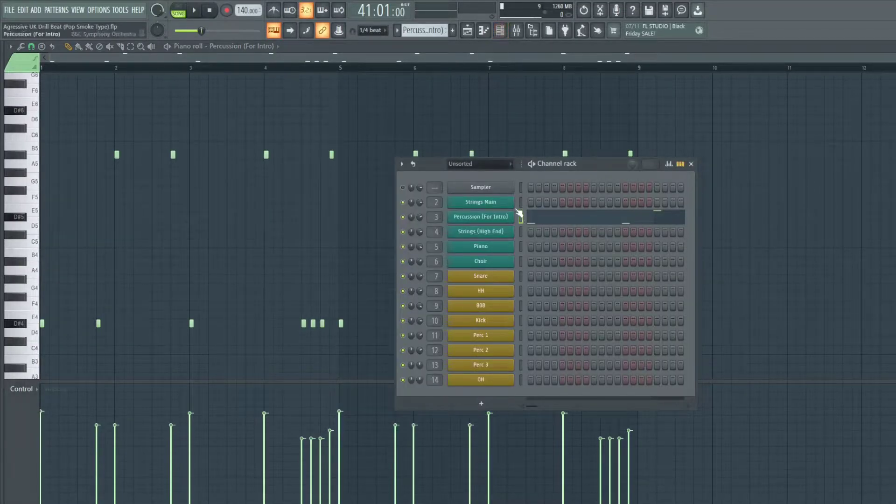
click(480, 202)
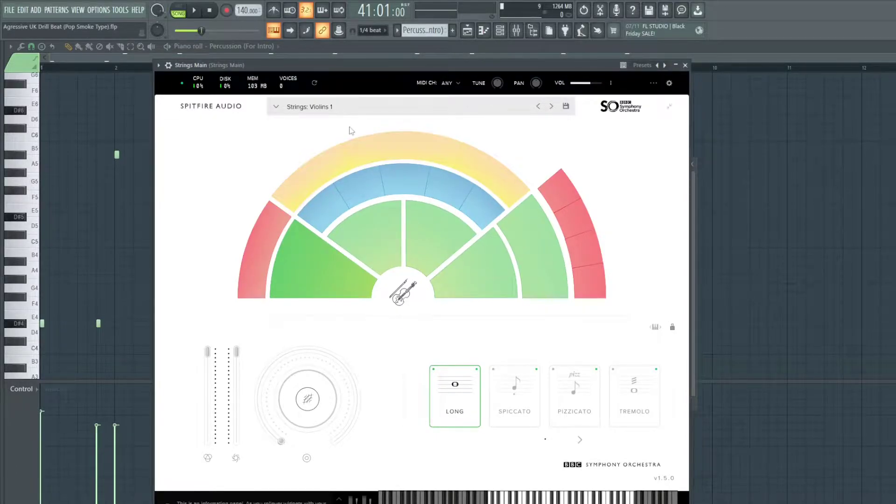
click(685, 67)
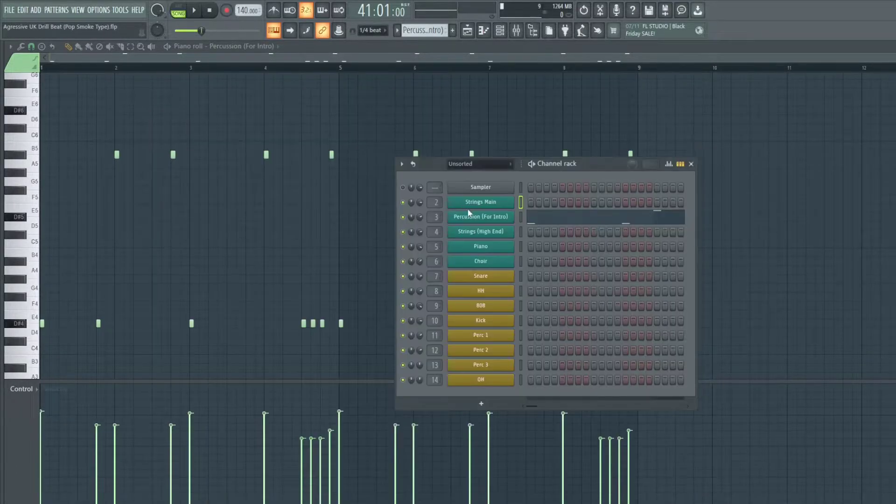
click(469, 215)
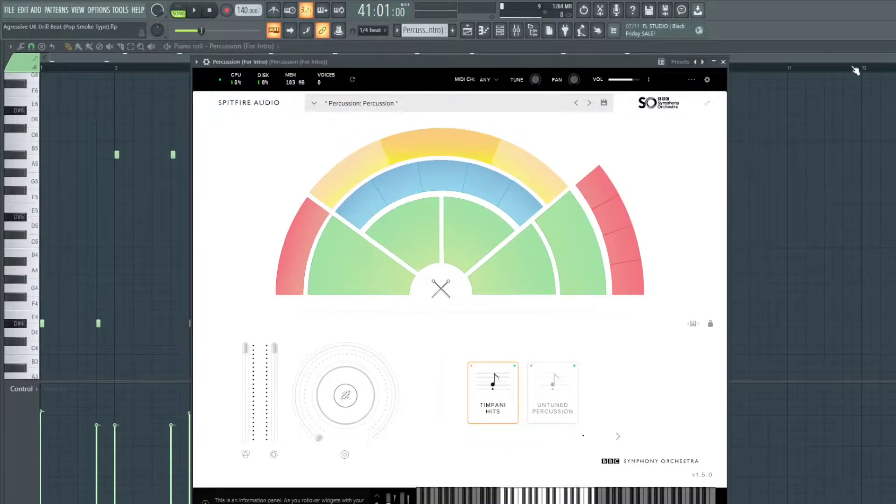
click(723, 62)
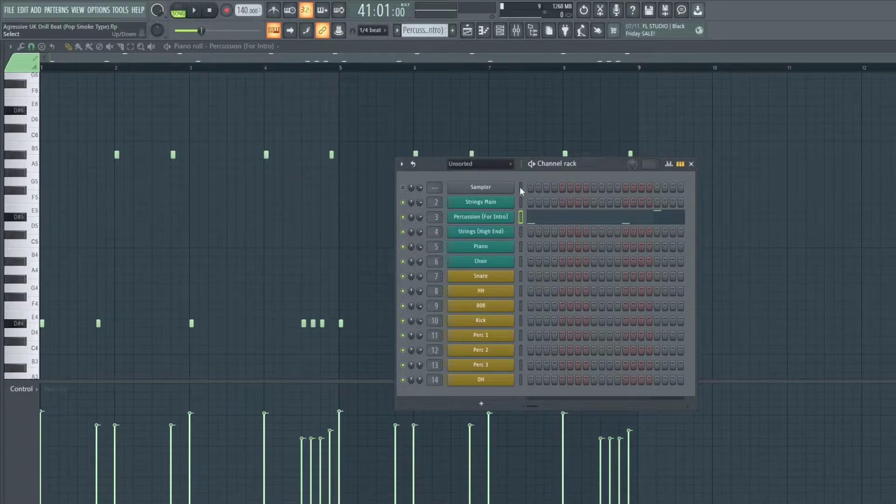
Open the Strings (High End) clip at bar 41 in the piano roll and play its melody back
click(468, 30)
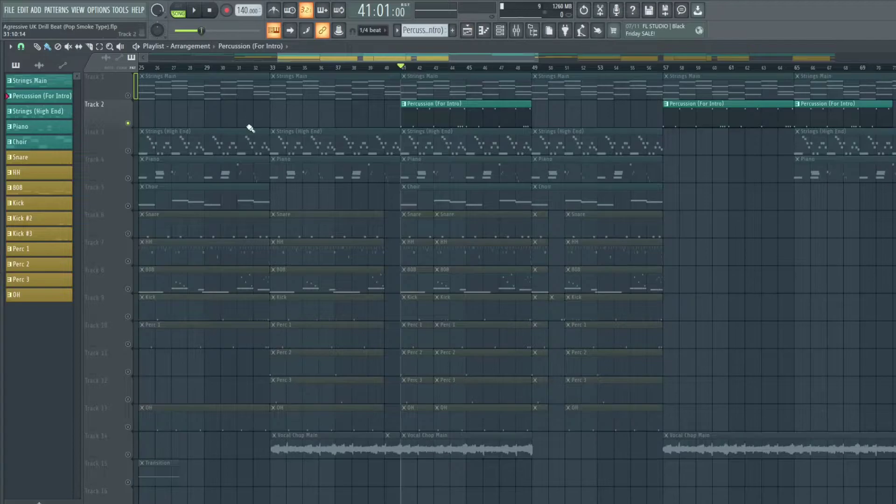
double_click(447, 150)
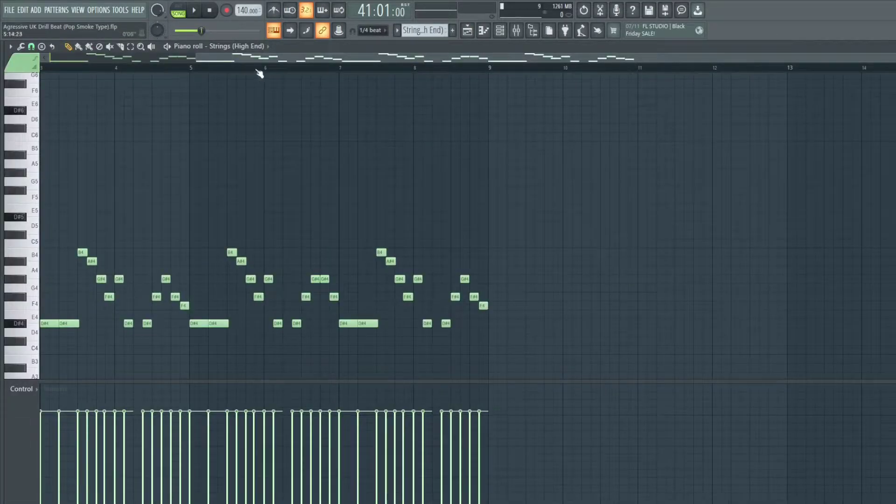
drag(265, 62, 100, 66)
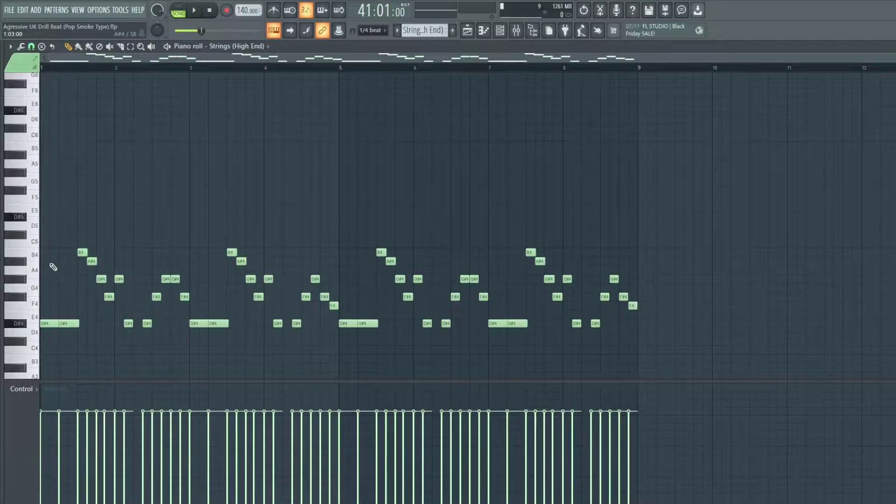
key(space)
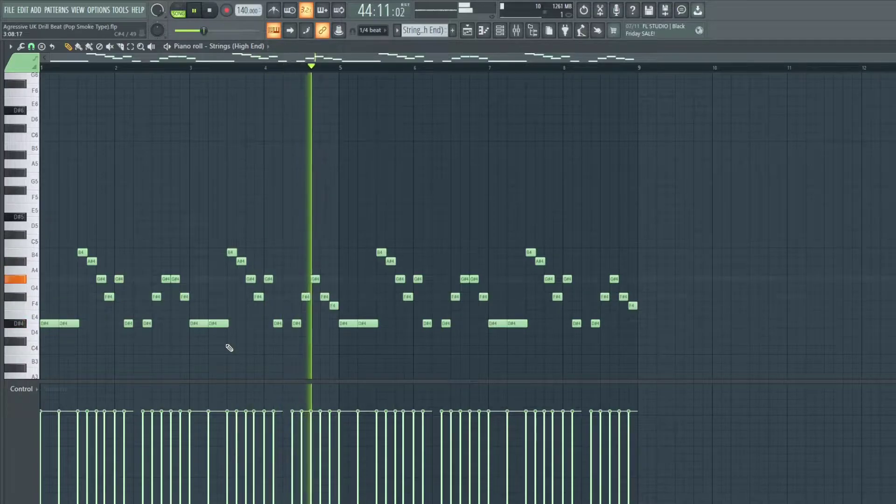
key(space)
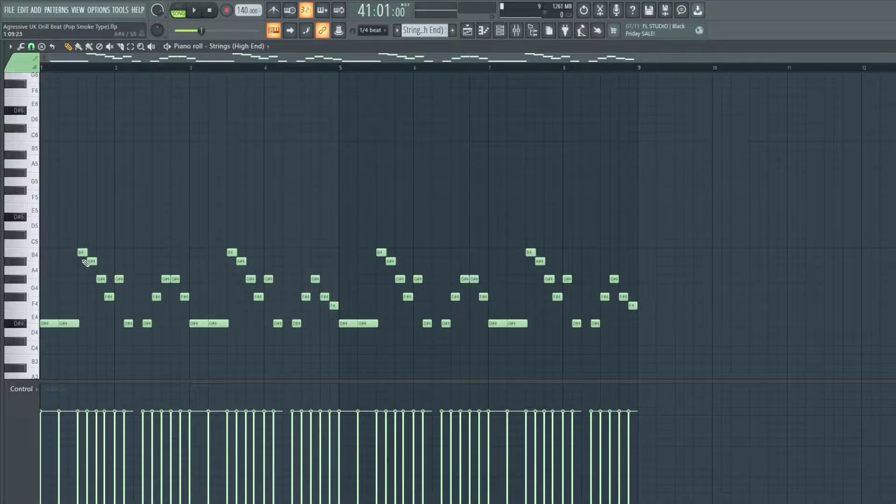
Check which note properties the Strings (High End) control lane can show, and return to the playlist
click(119, 279)
click(38, 390)
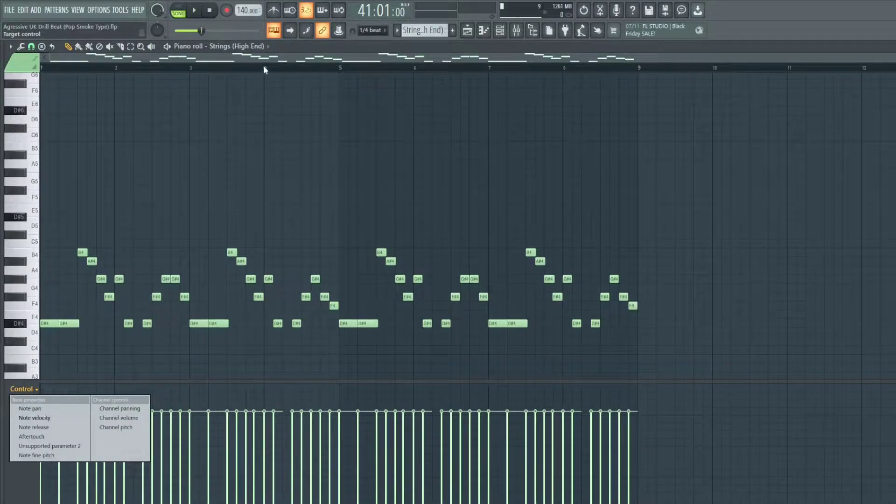
click(741, 12)
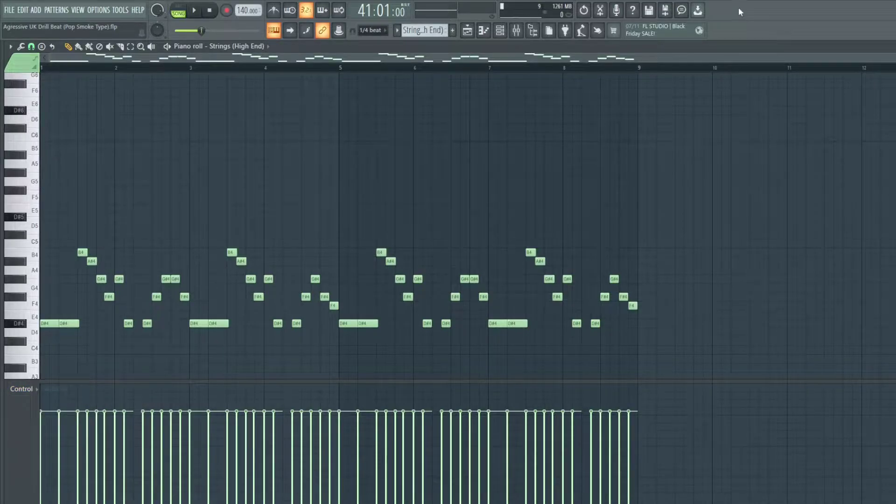
click(468, 31)
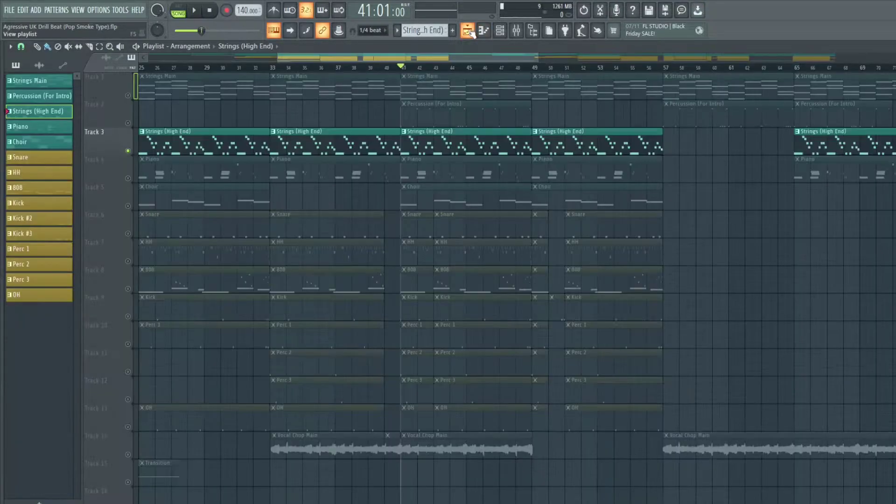
Unmute the Piano track in place of Strings (High End) and show its bar 41 clip from the start in the piano roll
click(129, 152)
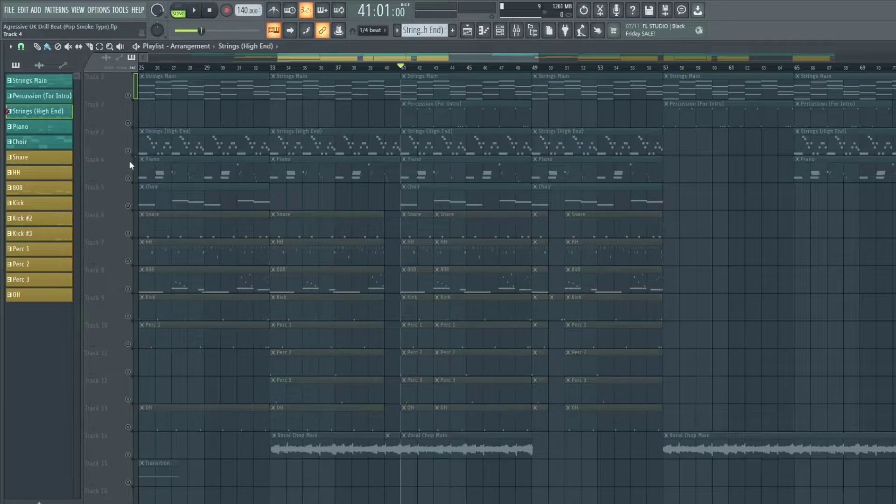
click(129, 178)
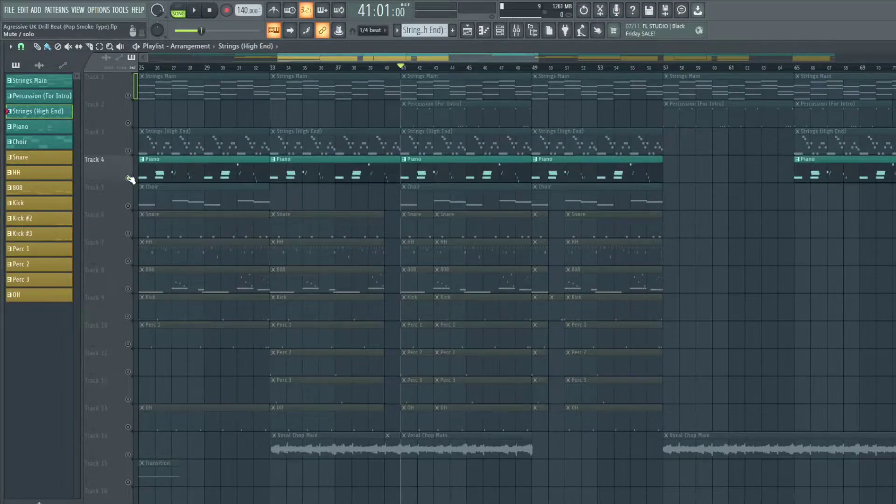
double_click(422, 167)
scroll(117, 198, up, 8)
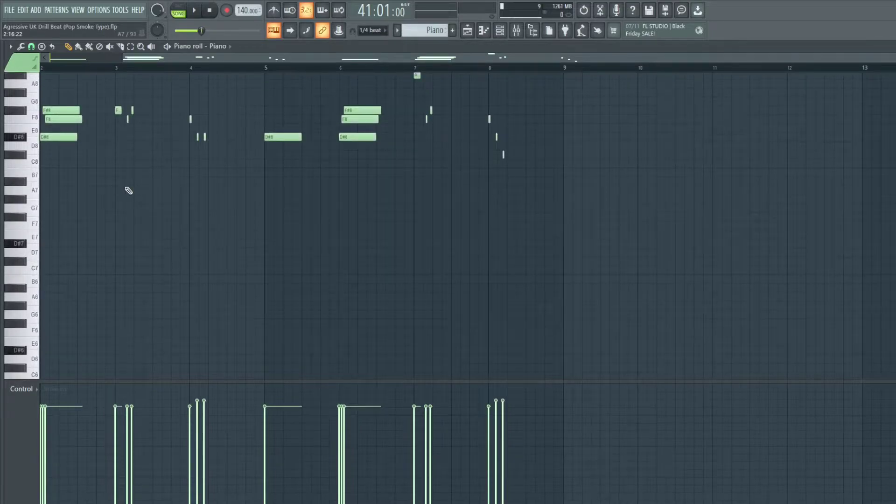
drag(300, 60, 131, 55)
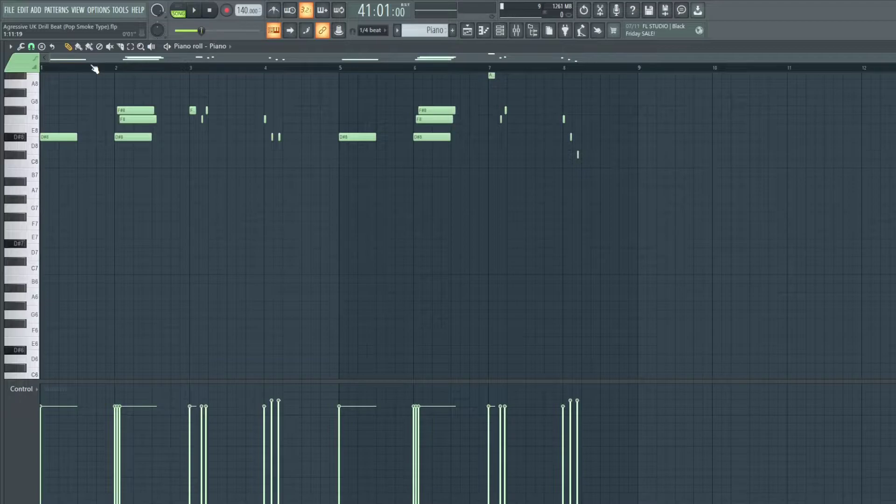
Inspect the instrument preset loaded on the Piano channel
click(499, 30)
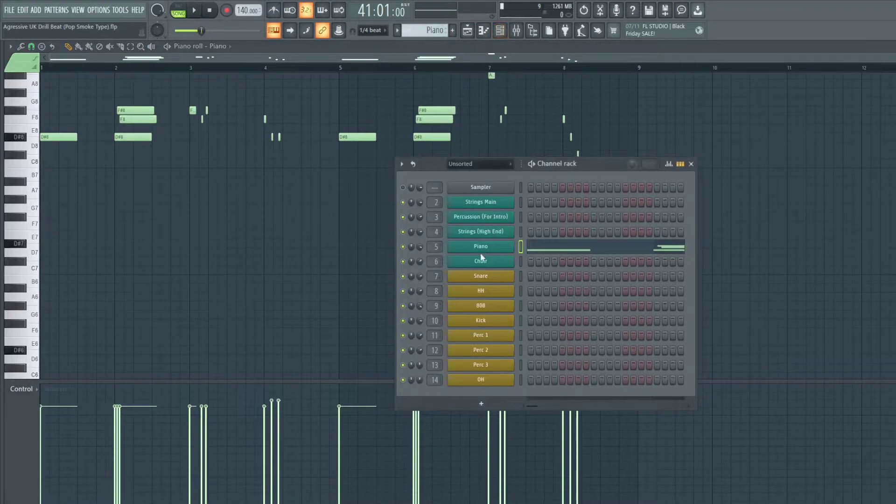
click(483, 248)
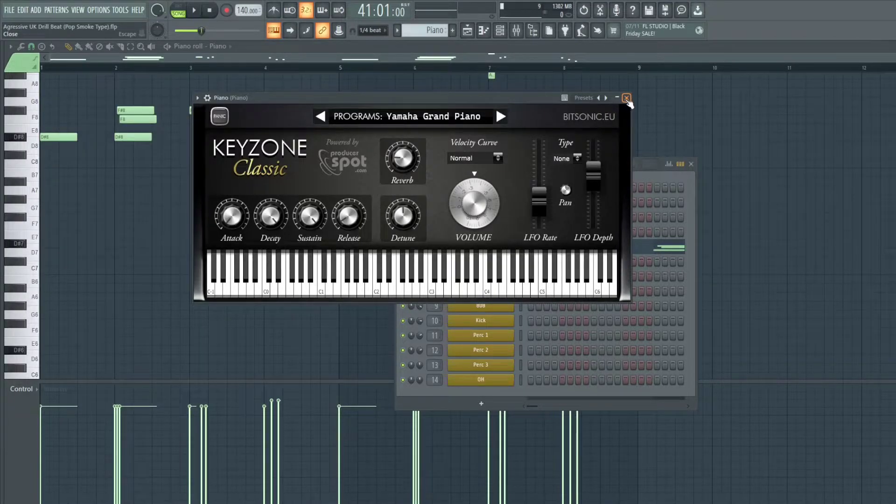
click(627, 98)
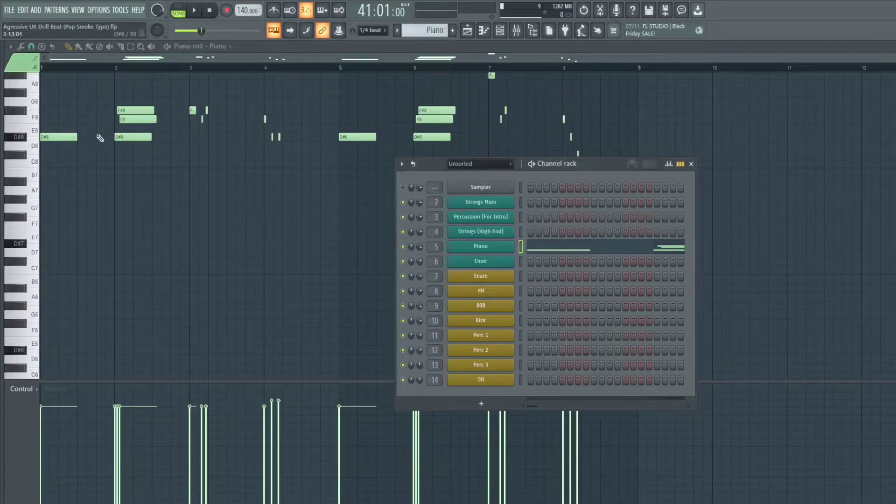
click(692, 164)
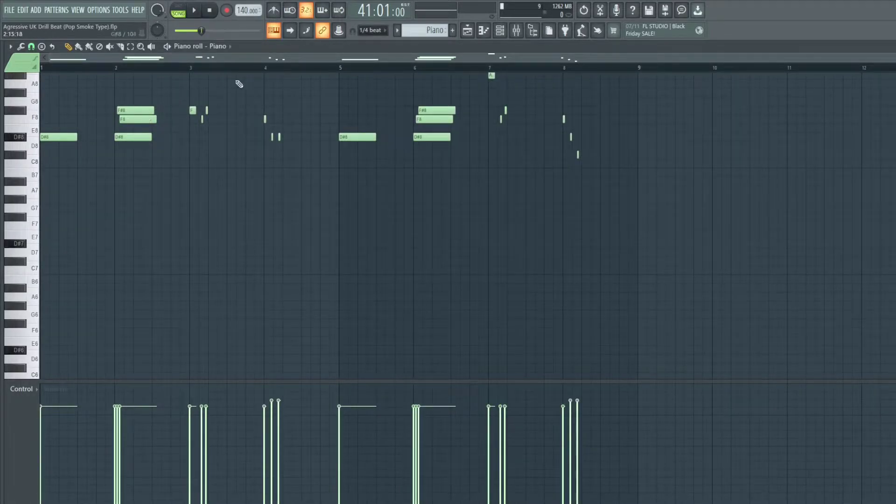
Play back the Piano melody from the start of the clip while viewing its notes
key(space)
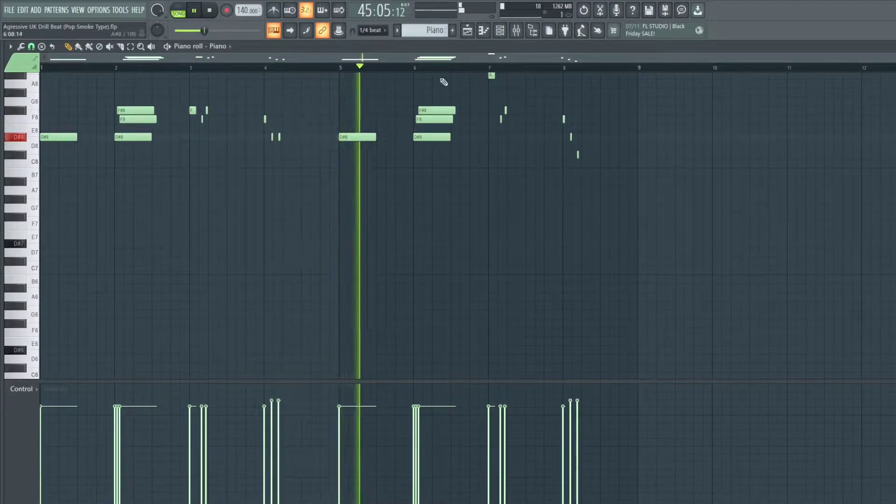
scroll(434, 84, up, 2)
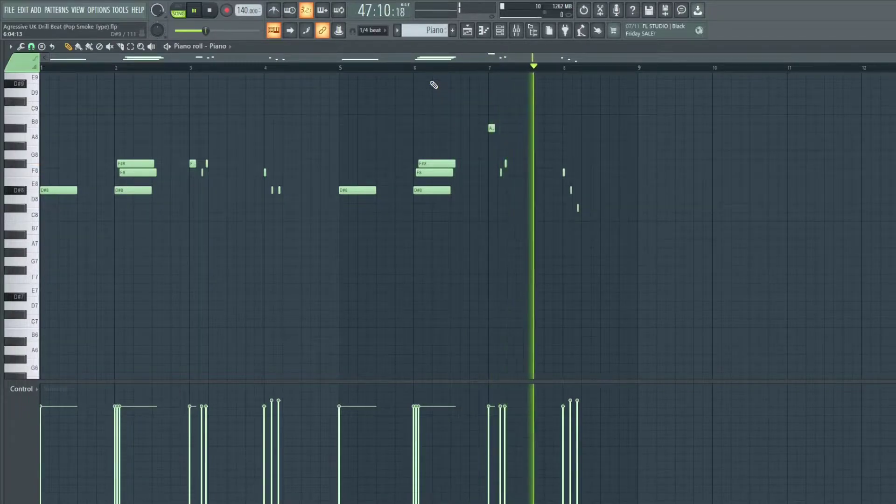
key(space)
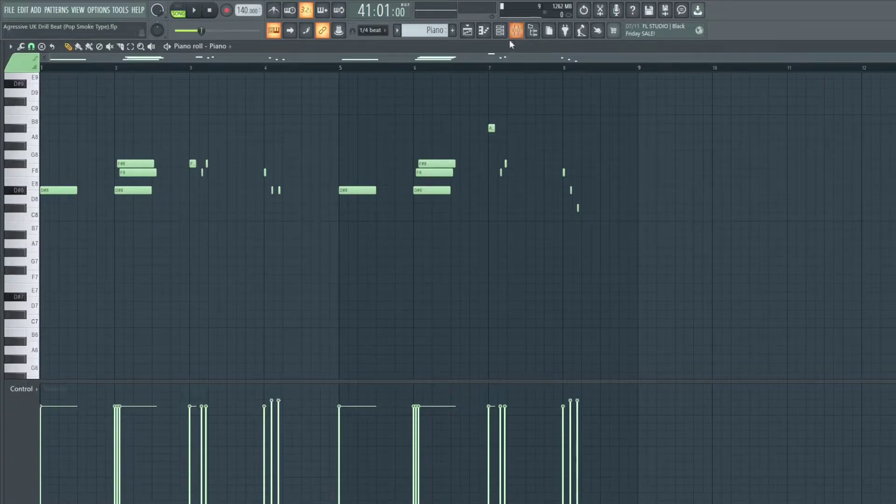
Bring up the mixer over the piano roll and examine the HalfTime effect's settings on the Piano insert
click(517, 31)
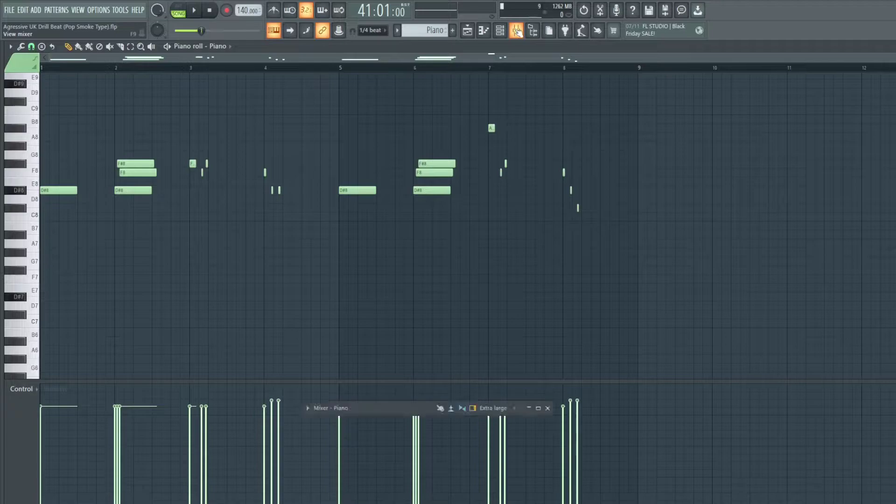
drag(338, 405, 349, 279)
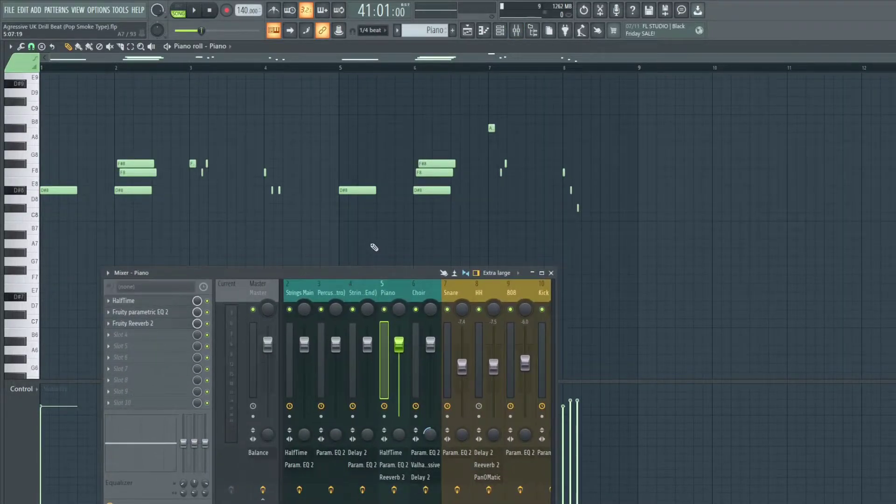
click(140, 302)
drag(817, 91, 687, 90)
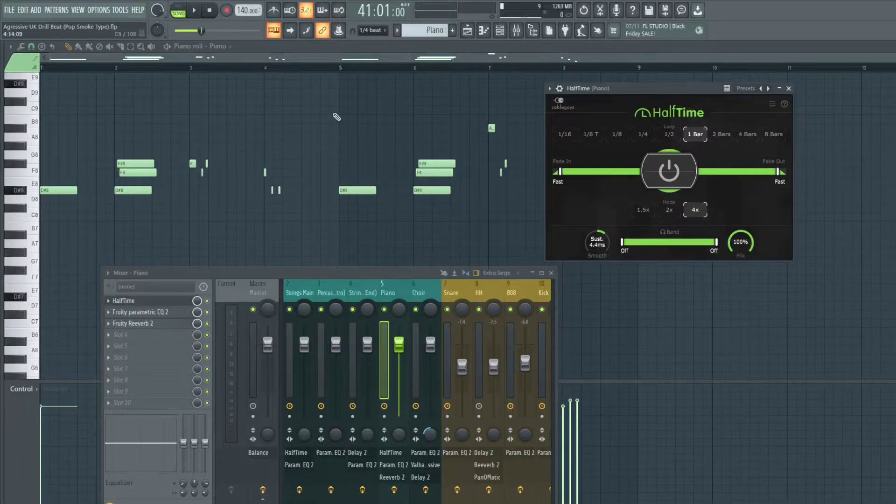
Select all Piano notes and play them back to compare the sound of the HalfTime effect
drag(51, 119, 602, 239)
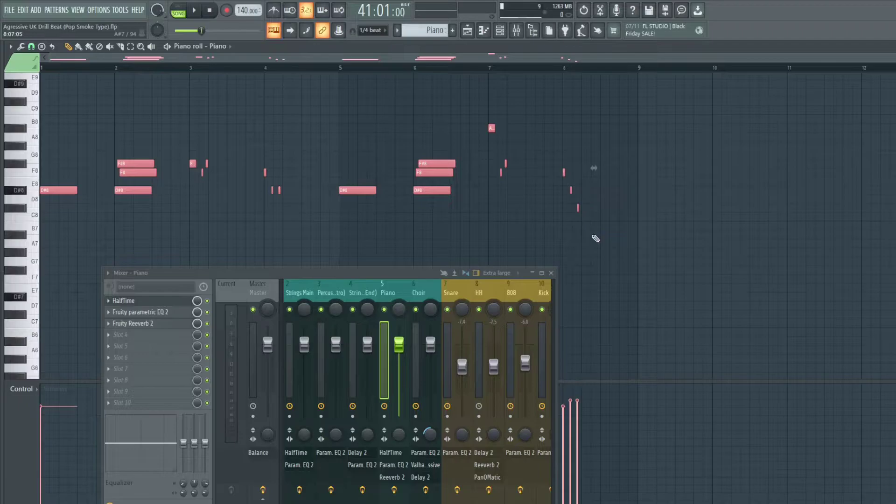
click(207, 301)
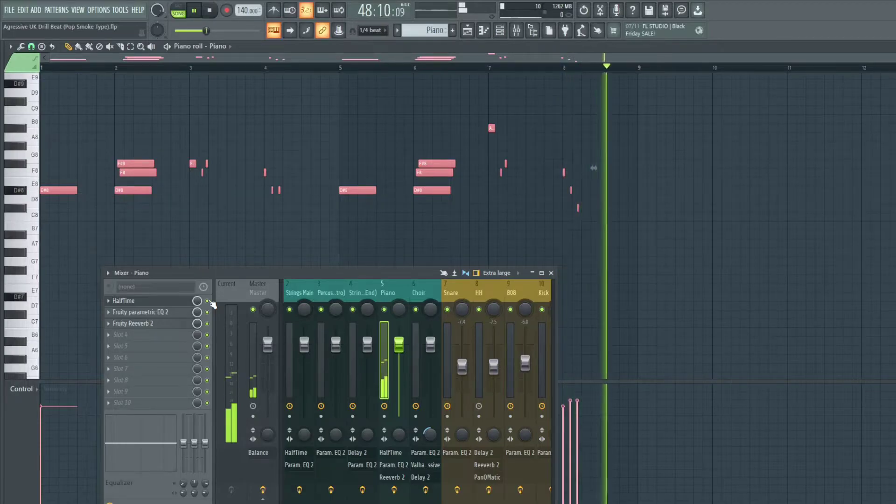
key(space)
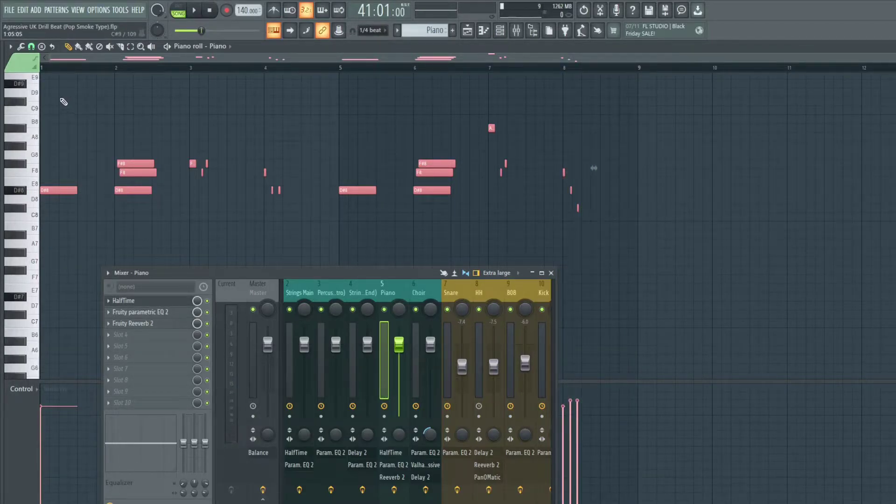
key(Right)
key(Right)
key(Right)
key(Right)
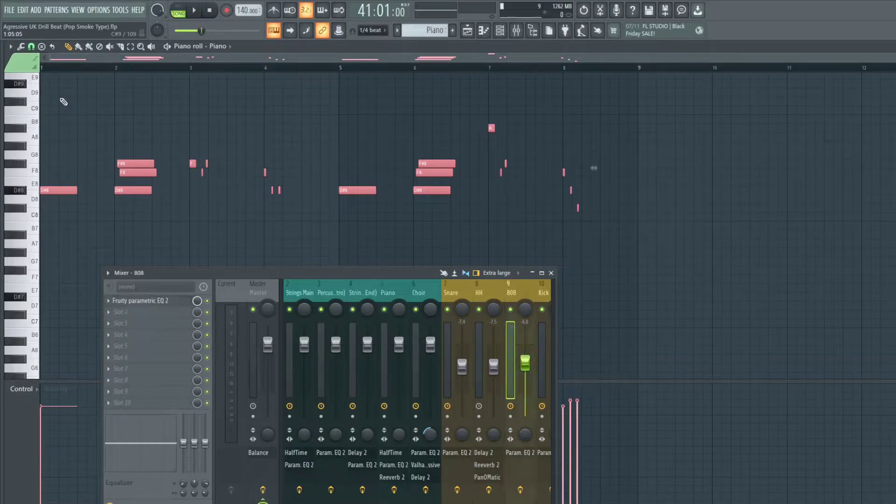
key(Left)
key(Left)
key(Left)
key(Left)
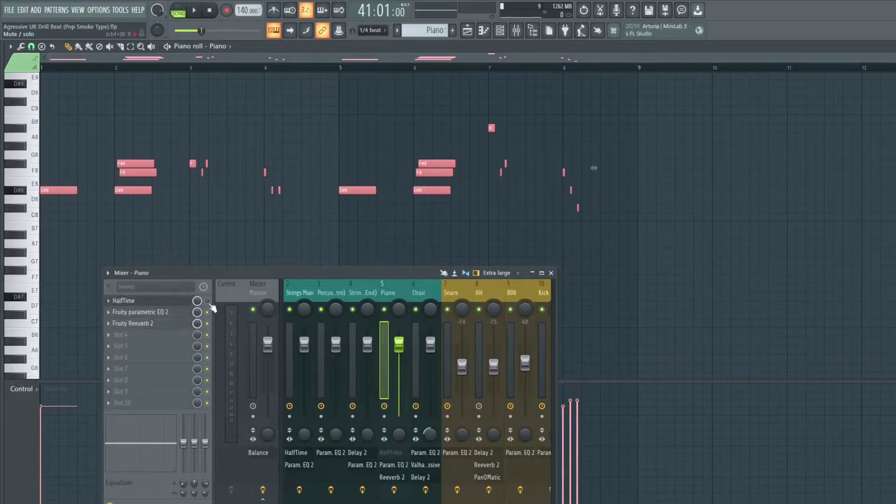
Select all Piano notes and transpose them down two octaves, one octave at a time, during playback
drag(53, 107, 607, 261)
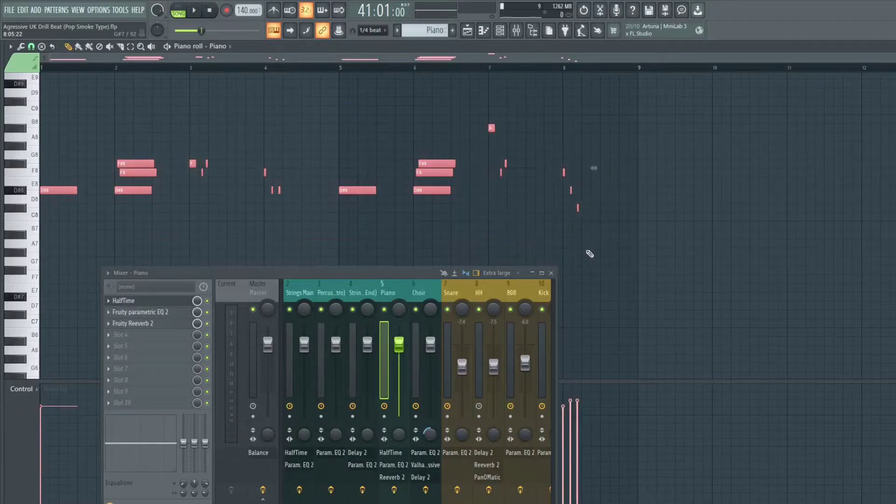
key(ctrl+Down)
key(space)
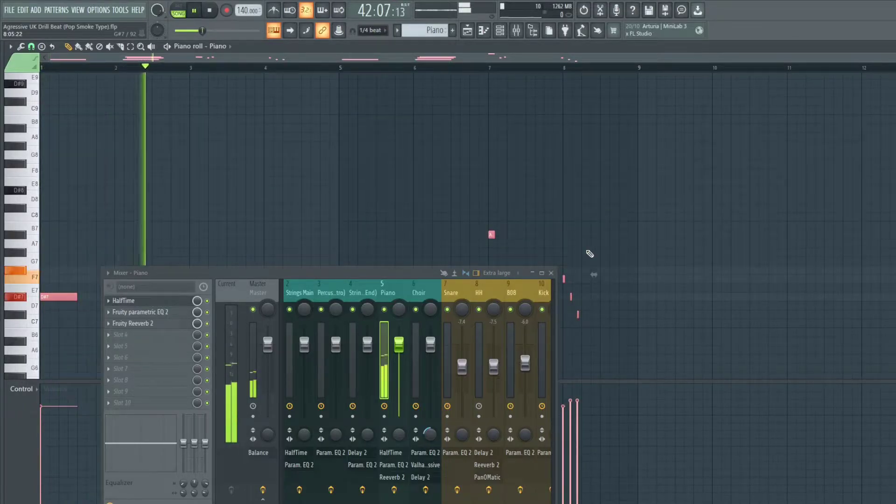
scroll(470, 150, down, 5)
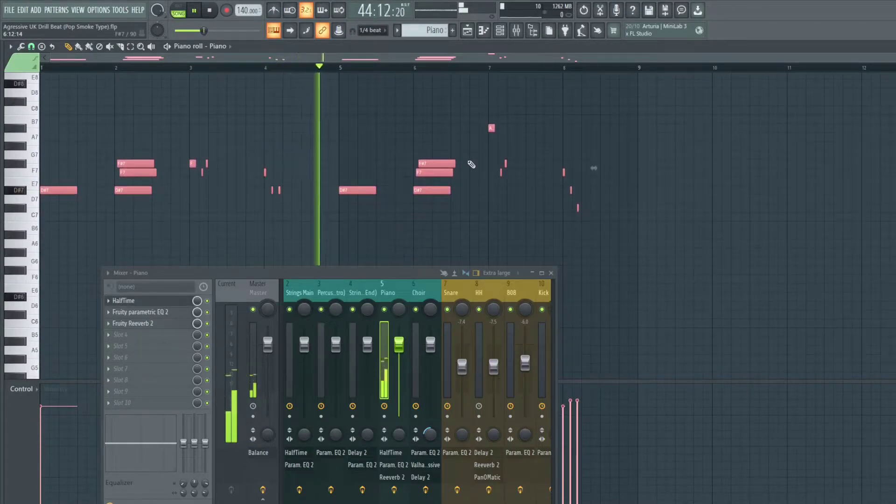
key(ctrl+Down)
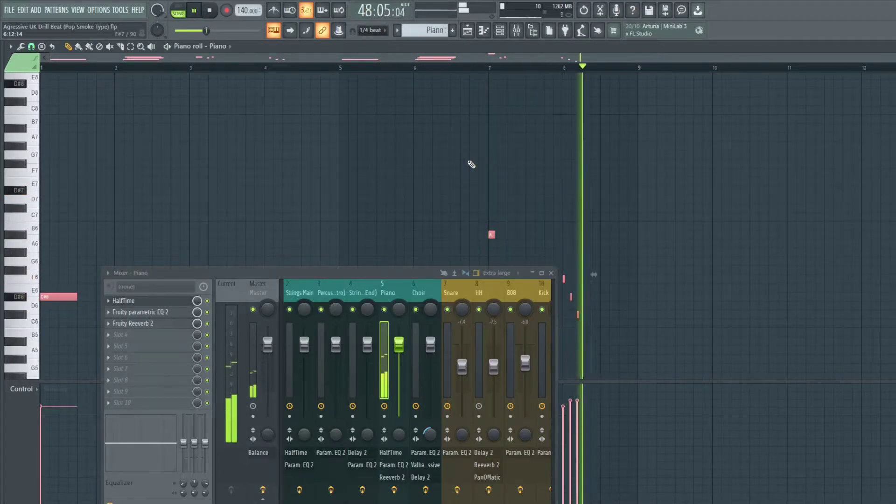
Transpose the Piano notes back up two octaves and play the melody at that pitch
key(ctrl+Up)
key(ctrl+Up)
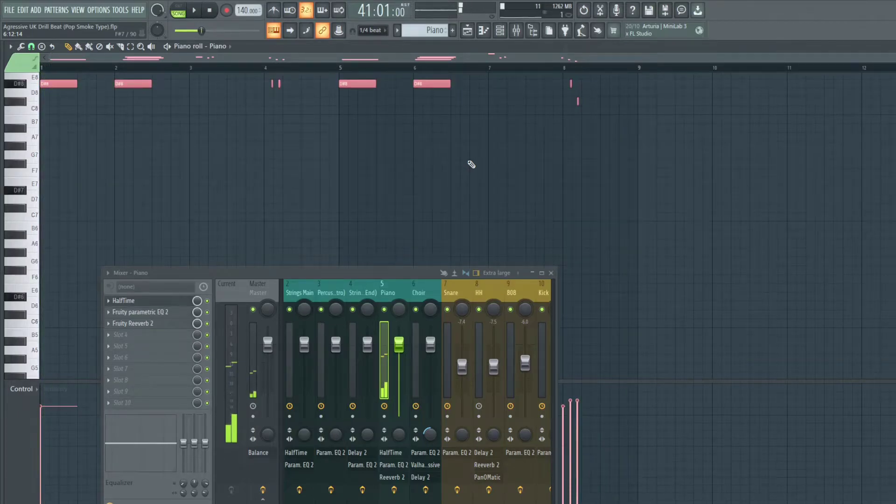
scroll(417, 138, up, 3)
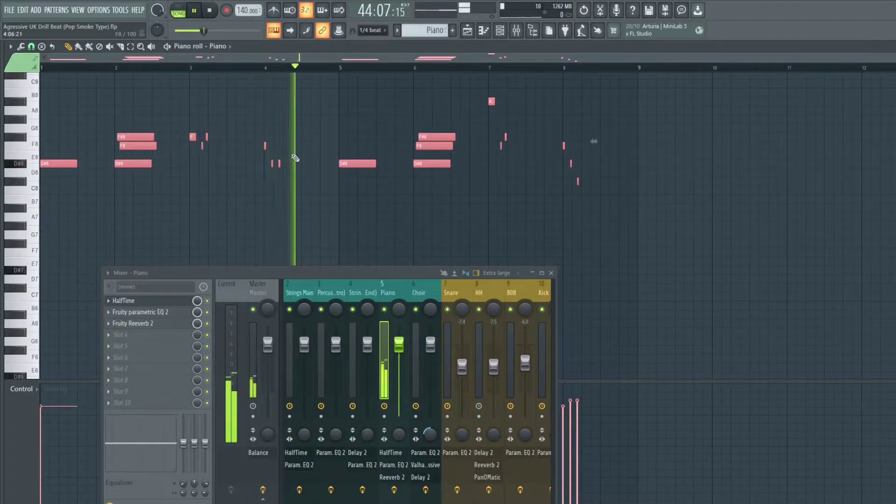
key(space)
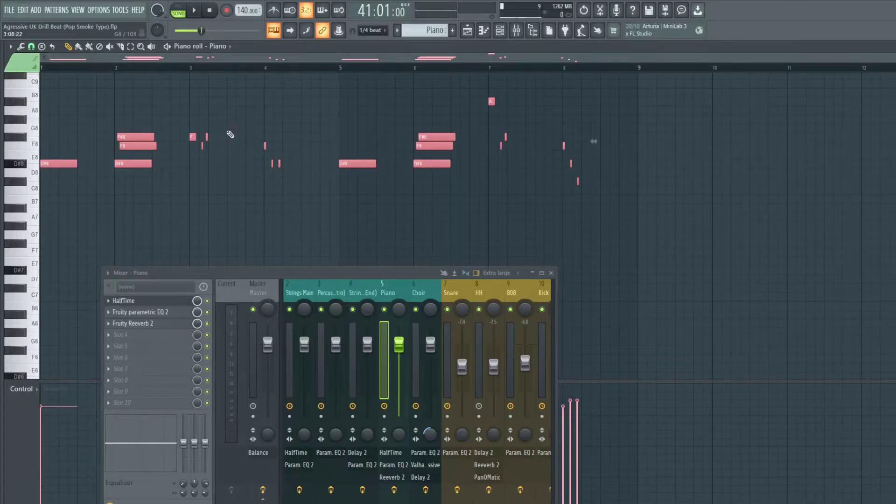
key(space)
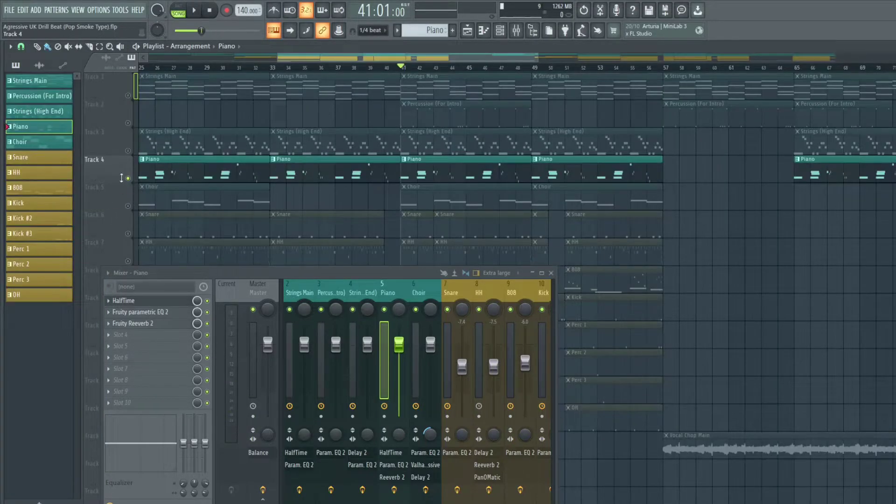
Unmute the Choir track in place of Piano and open its bar 41 clip in the piano roll with playback running
click(128, 178)
click(128, 206)
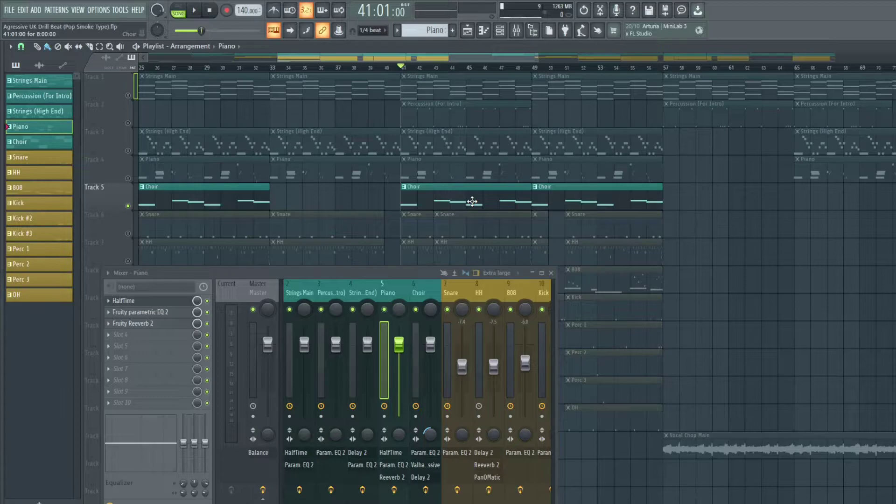
key(space)
click(474, 201)
double_click(470, 200)
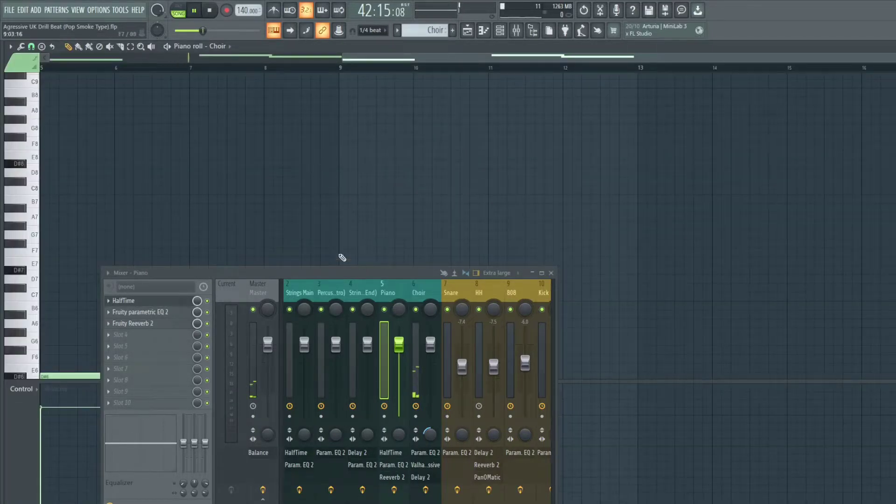
Play through the Choir melody with the clip shown from its start, and check the channel rack
scroll(236, 217, down, 5)
scroll(237, 217, up, 2)
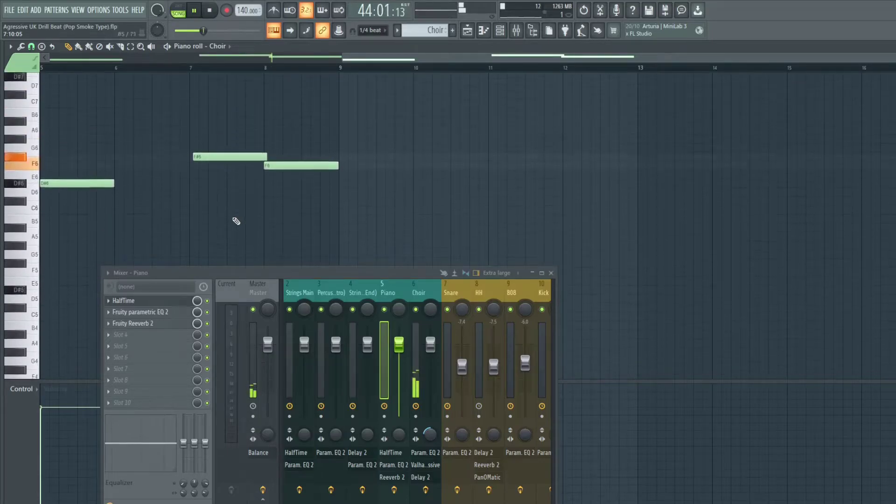
drag(421, 60, 78, 59)
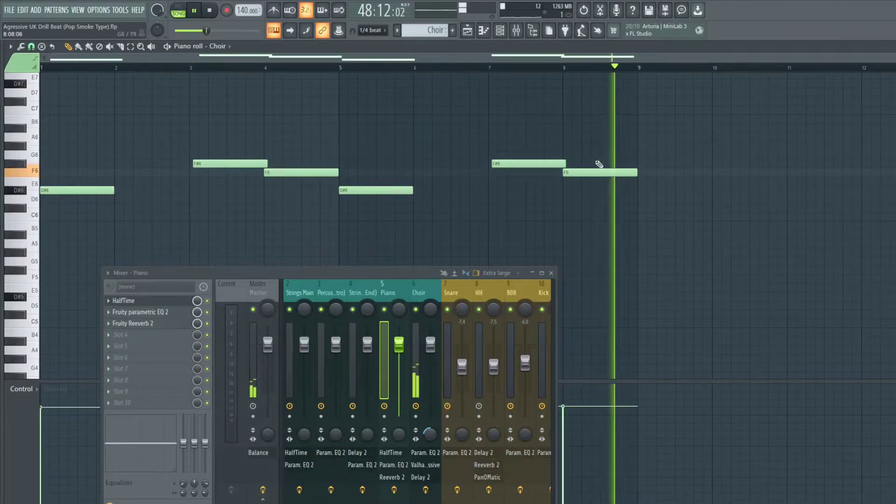
key(space)
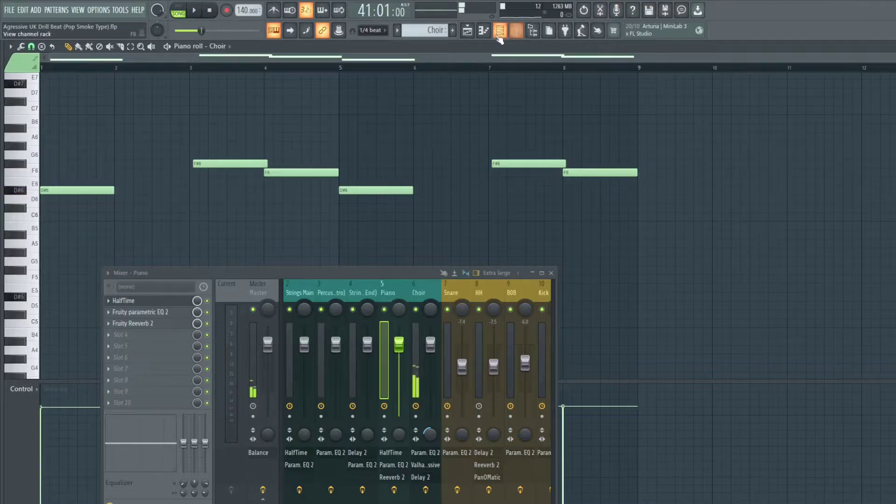
click(500, 31)
click(691, 165)
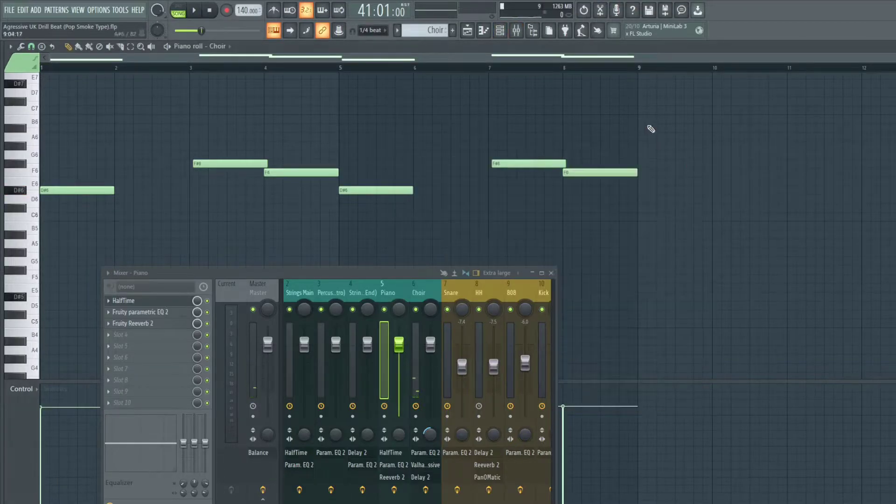
Return to the playlist and open the Snare clip at bar 43 in the piano roll
click(466, 31)
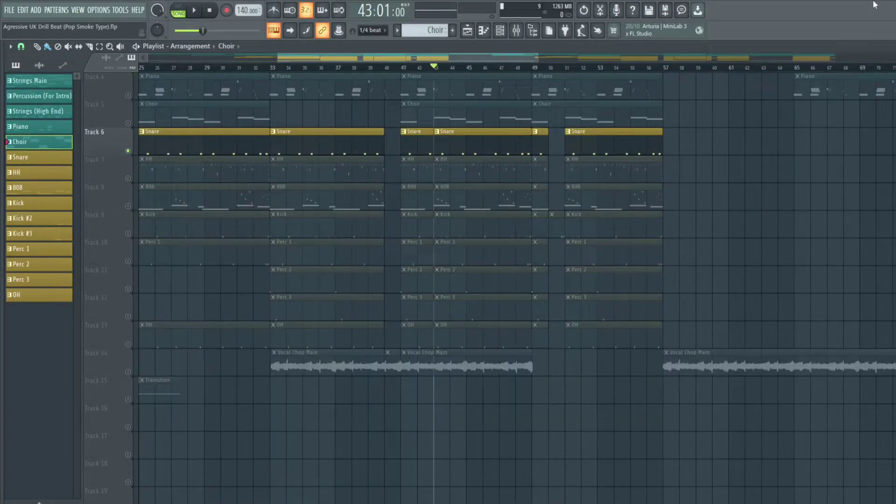
double_click(462, 134)
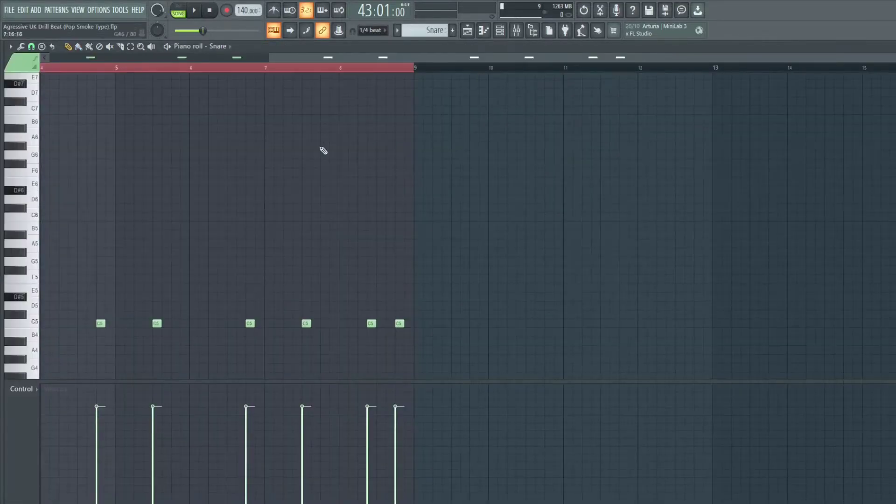
Play the Snare track from the playlist and follow its pattern from the beginning in the piano roll
scroll(395, 66, up, 2)
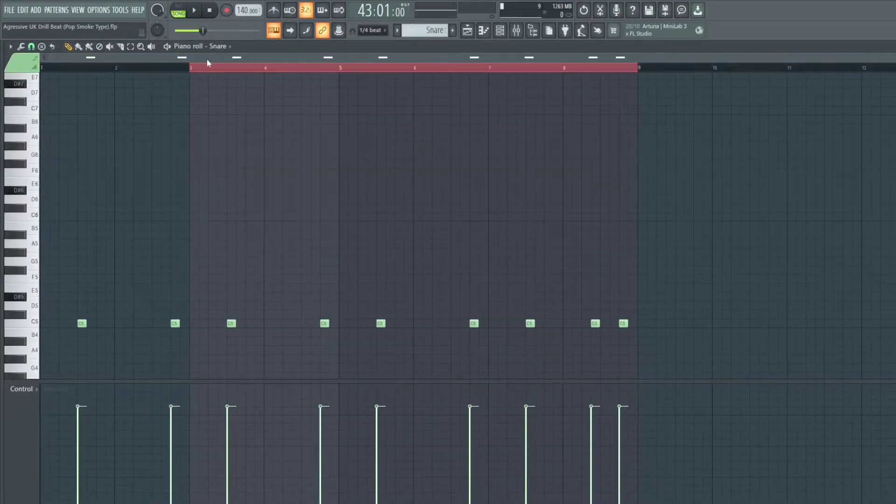
click(467, 31)
key(space)
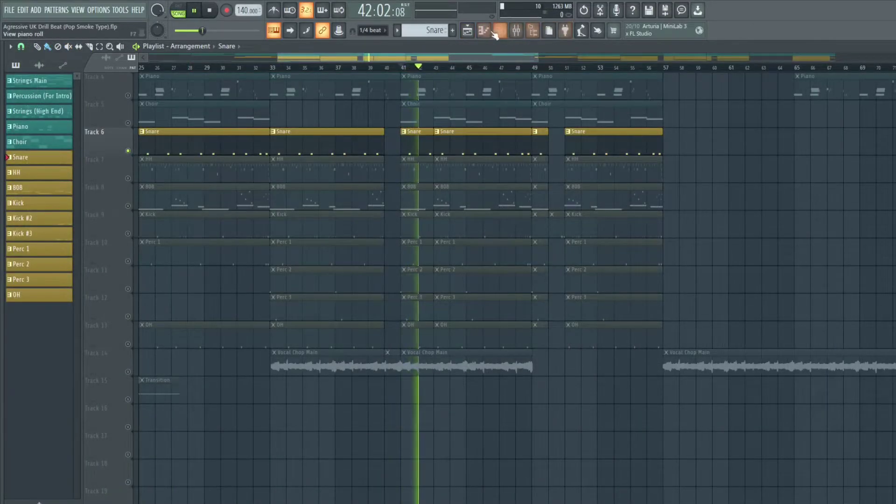
double_click(446, 140)
scroll(294, 66, left, 3)
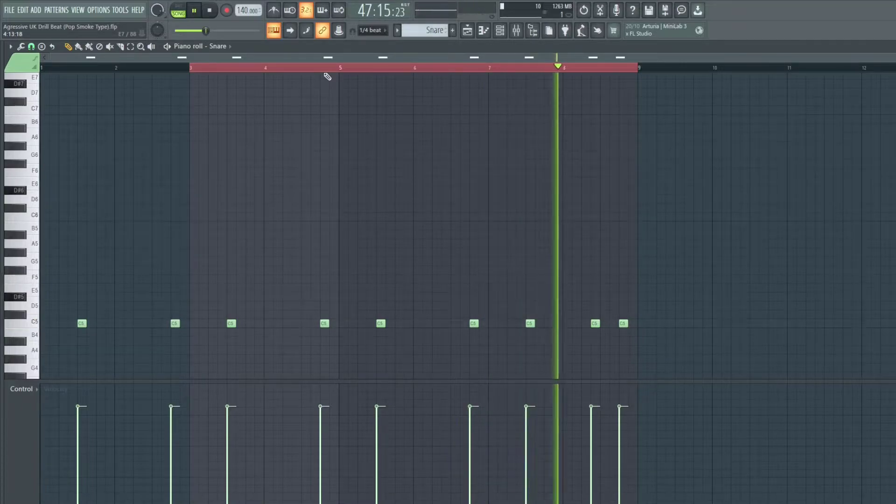
key(space)
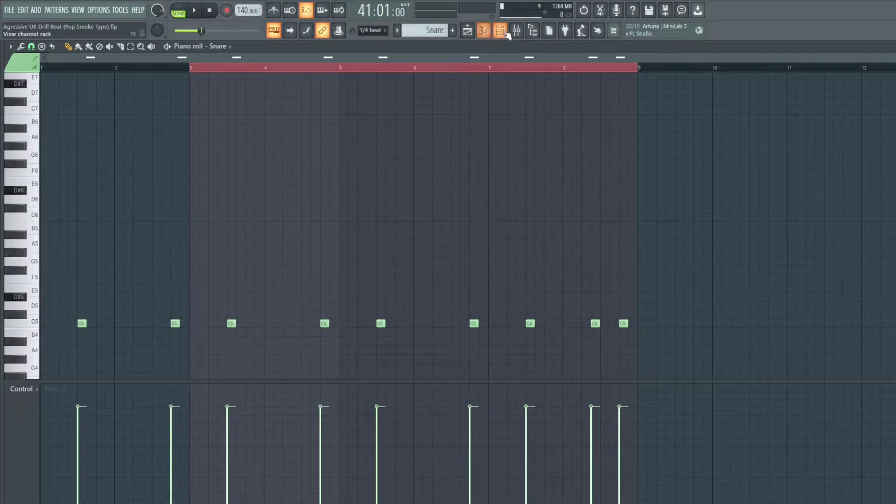
Open the HH pattern in the piano roll and play it through
click(473, 32)
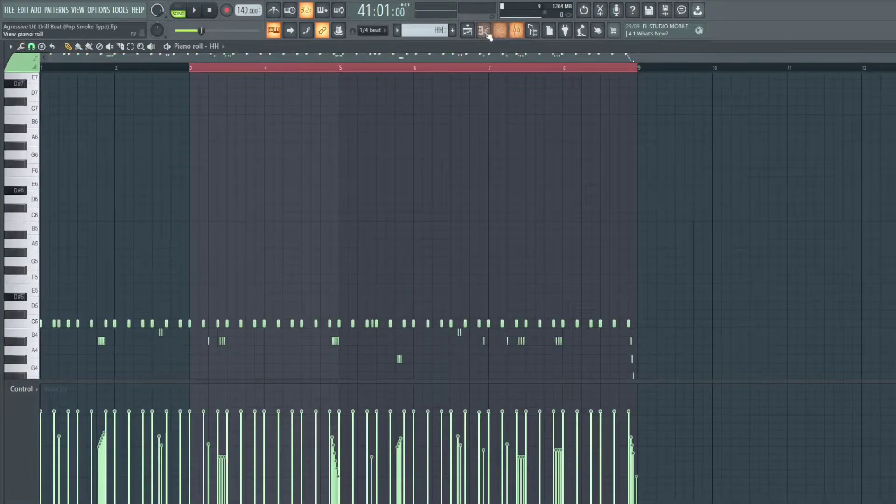
key(space)
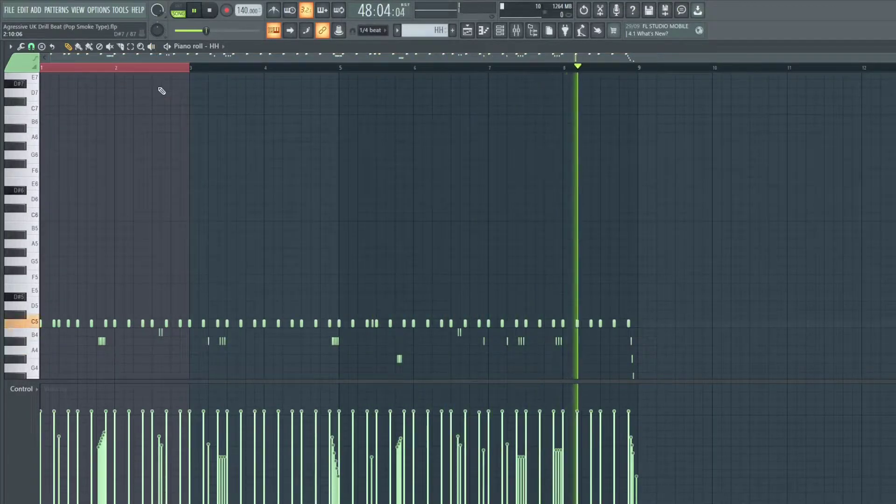
key(space)
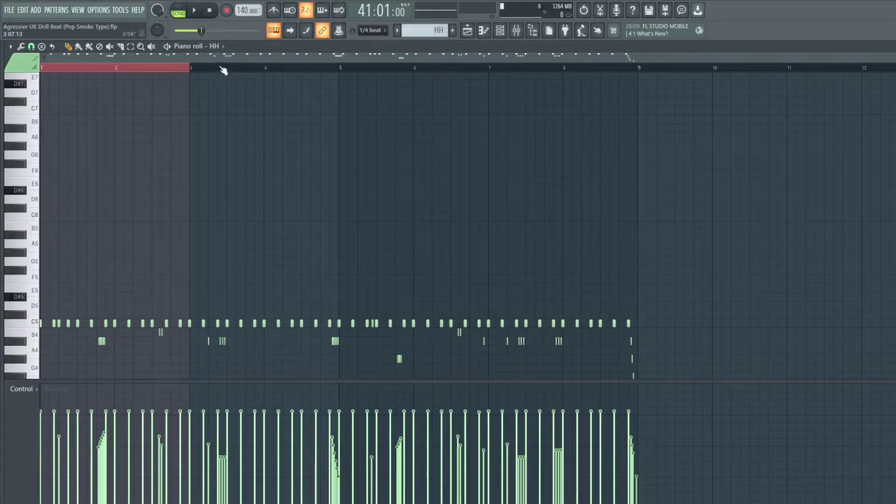
Add an A#4 hi-hat note at the start of bar 2, shorten it to 0:02:12 and select it
scroll(78, 67, up, 3)
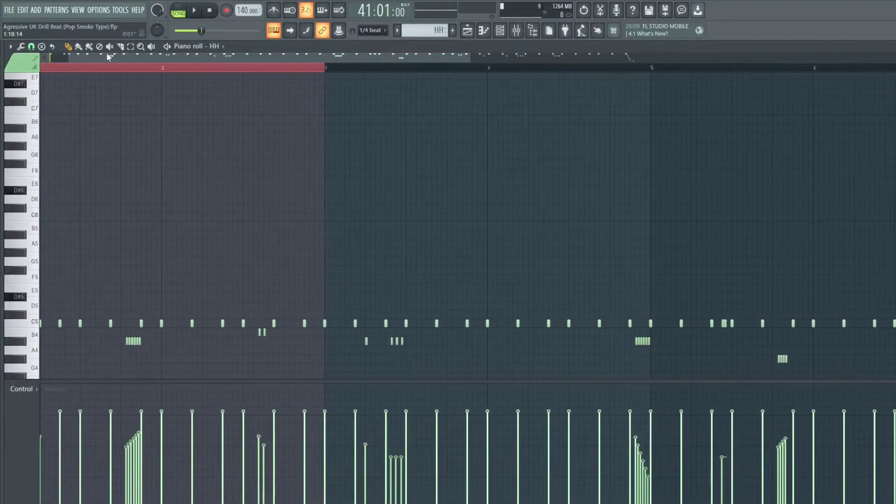
drag(107, 58, 78, 118)
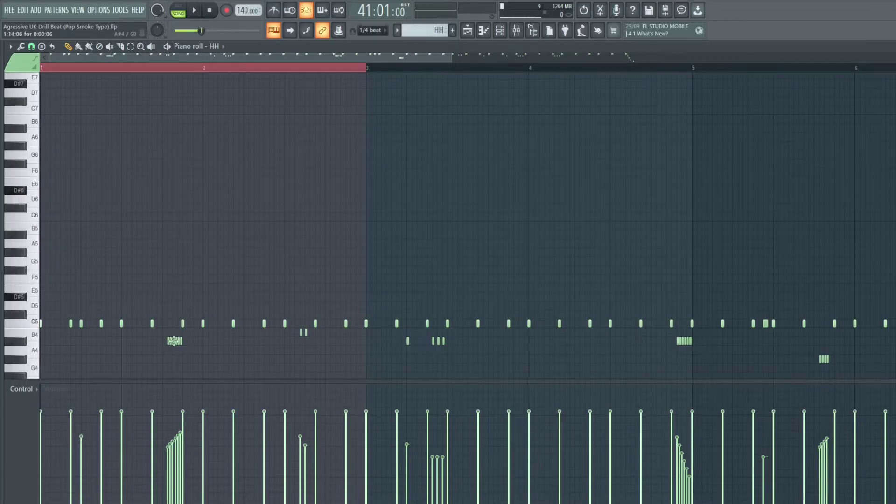
click(218, 343)
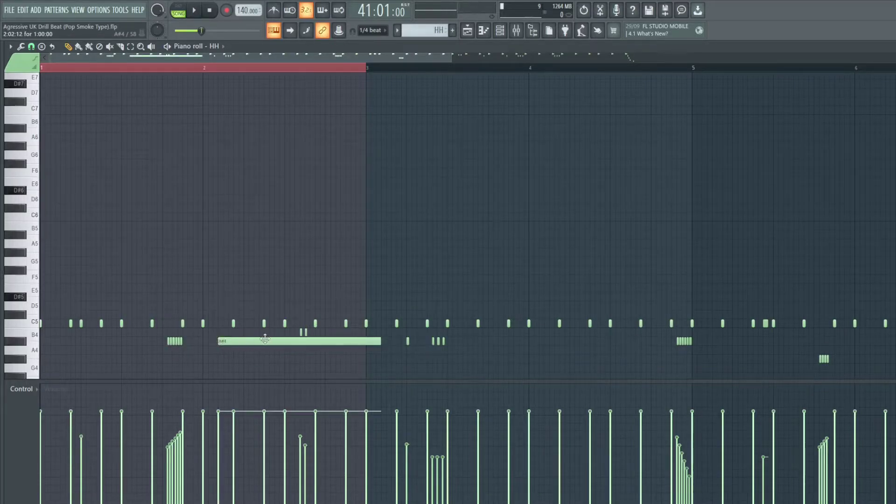
drag(376, 342, 237, 347)
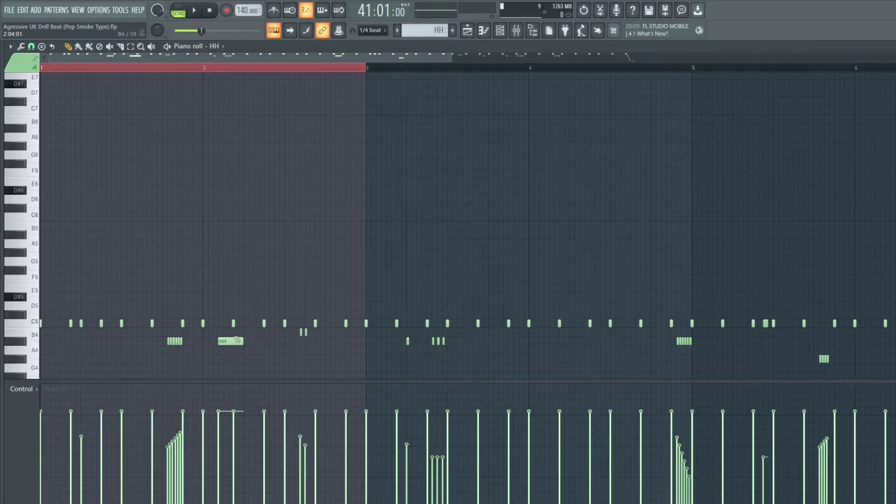
drag(229, 331, 238, 346)
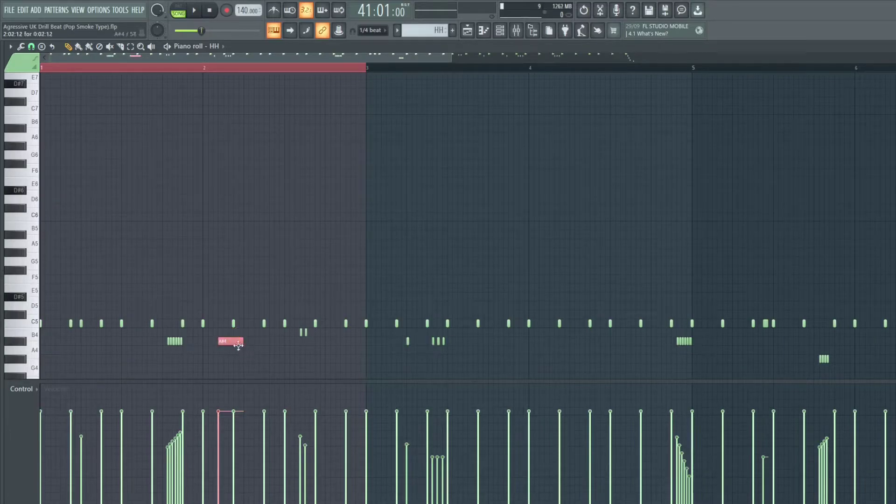
Chop the selected A#4 note into a roll with the chopper, trying shorter time multiplier settings and playing the result
key(ctrl+u)
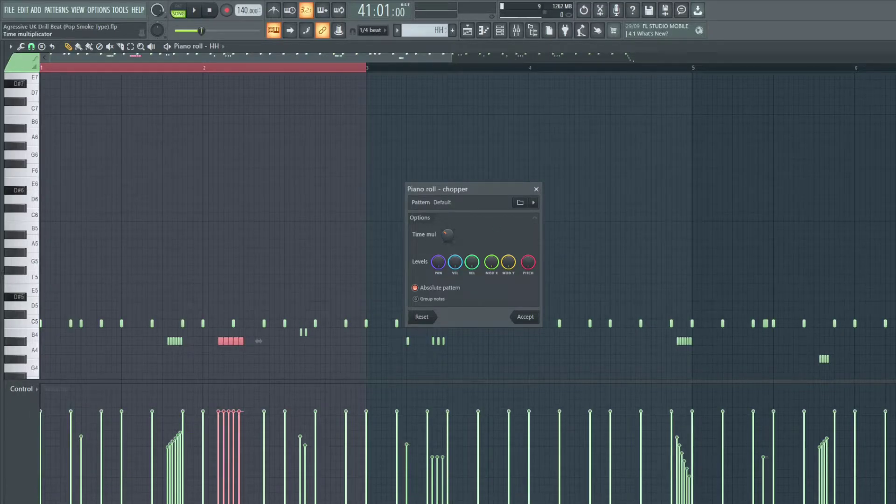
drag(447, 235, 447, 241)
key(space)
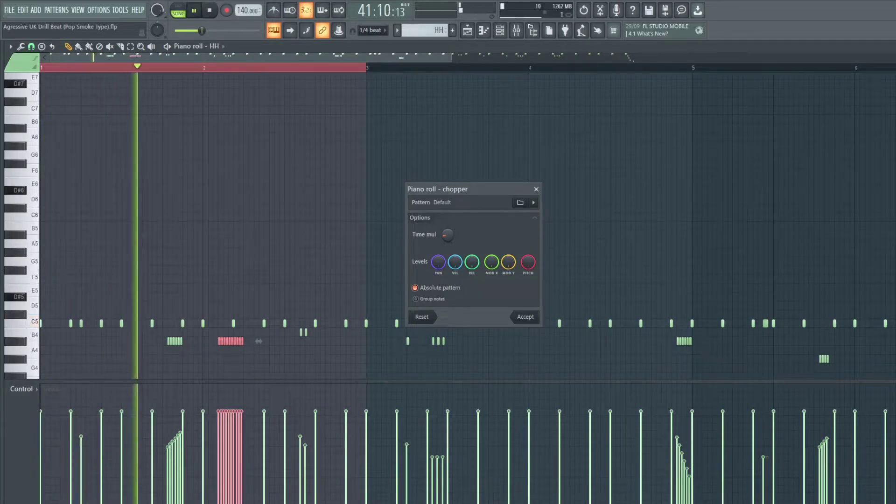
key(space)
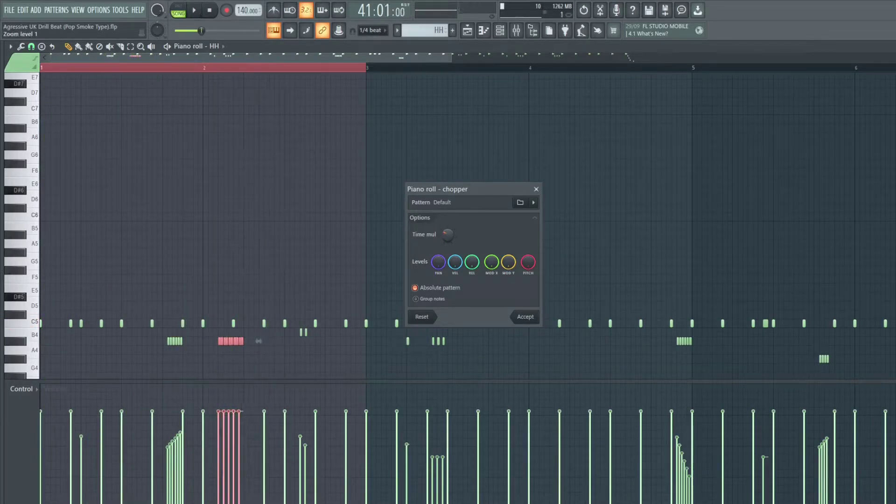
key(space)
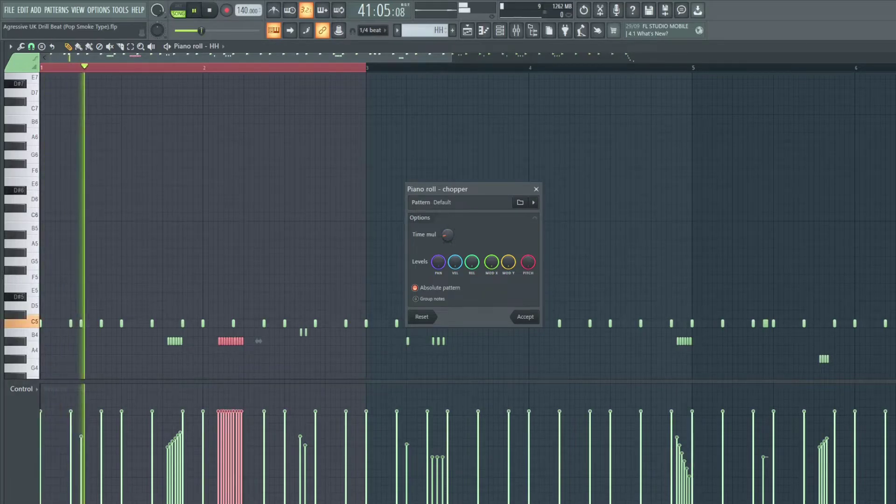
key(space)
drag(447, 235, 446, 239)
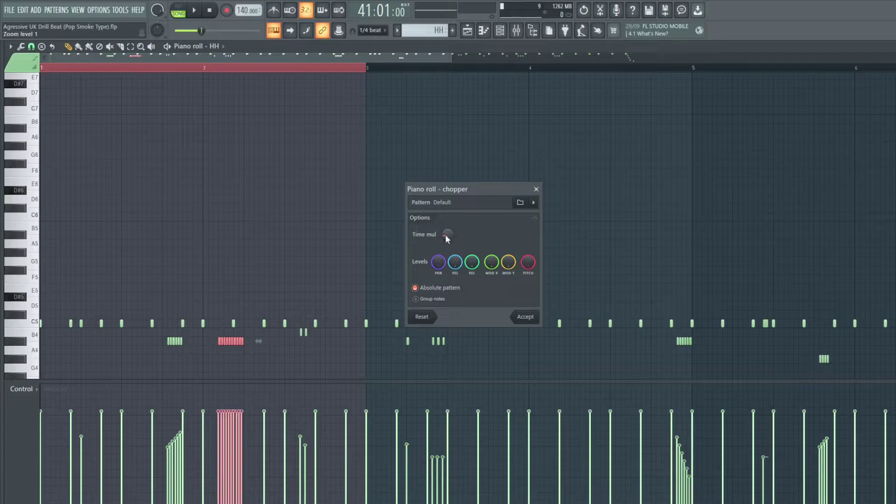
Reset and close the chopper, and undo the added A#4 note
click(421, 317)
click(535, 189)
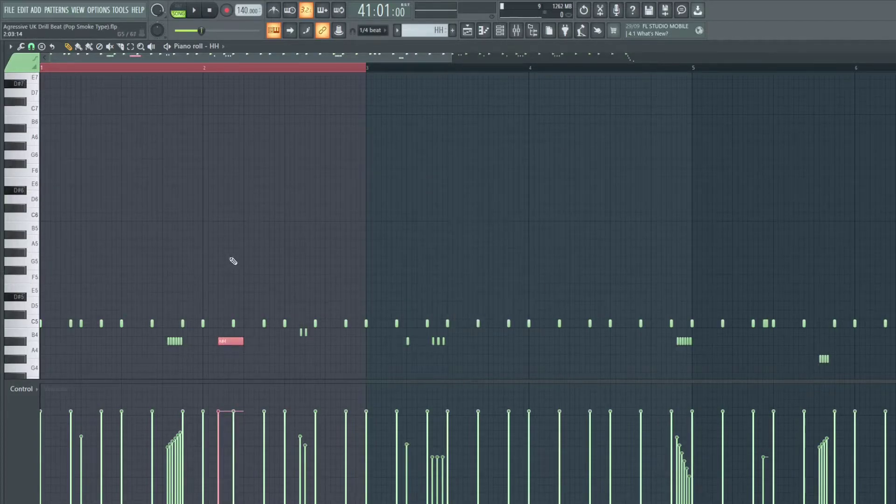
key(ctrl+alt+z)
key(ctrl+alt+z)
key(ctrl+alt+z)
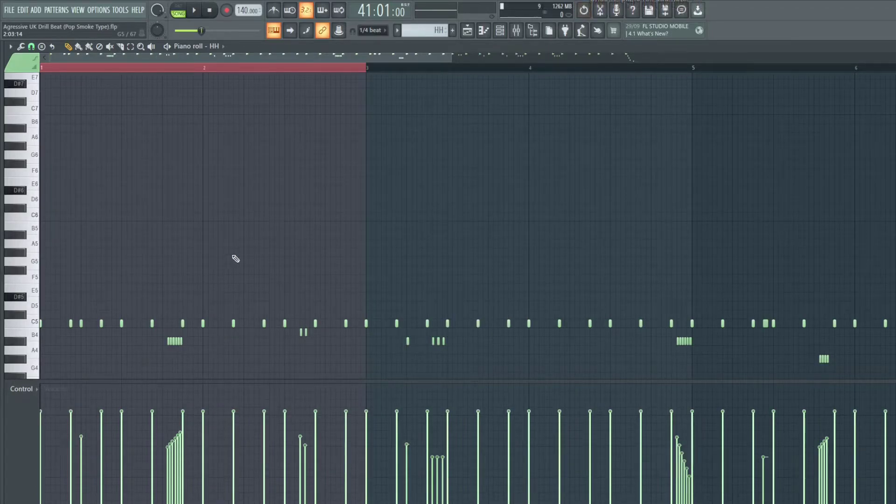
Add an extra C5 hi-hat note at 2:05:00 in bar 2 and shorten it to a brief hit
scroll(307, 68, down, 2)
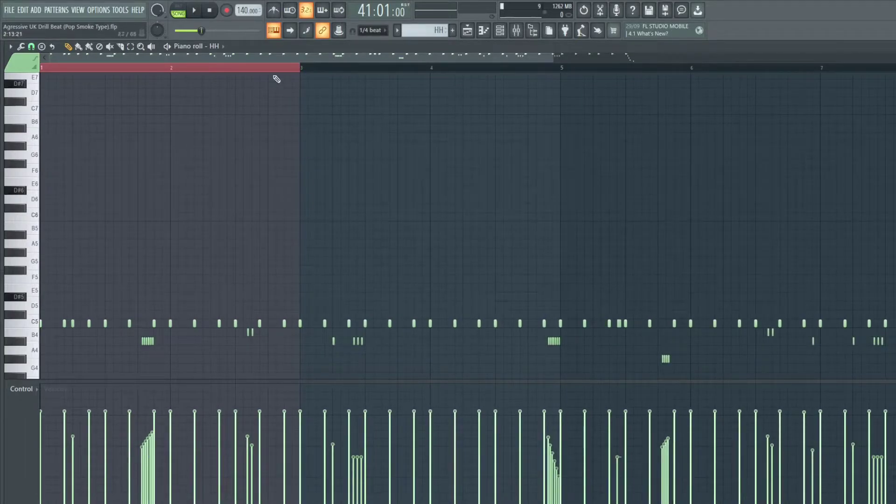
scroll(267, 70, up, 2)
drag(307, 58, 248, 58)
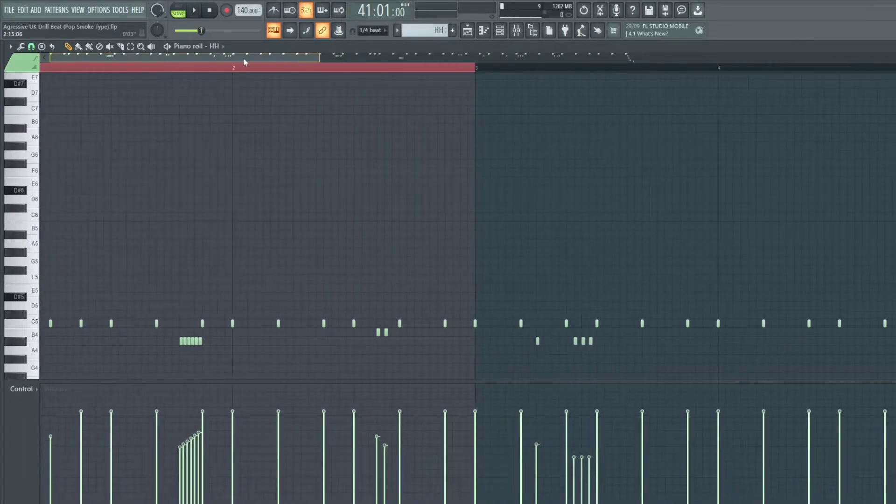
scroll(294, 70, down, 2)
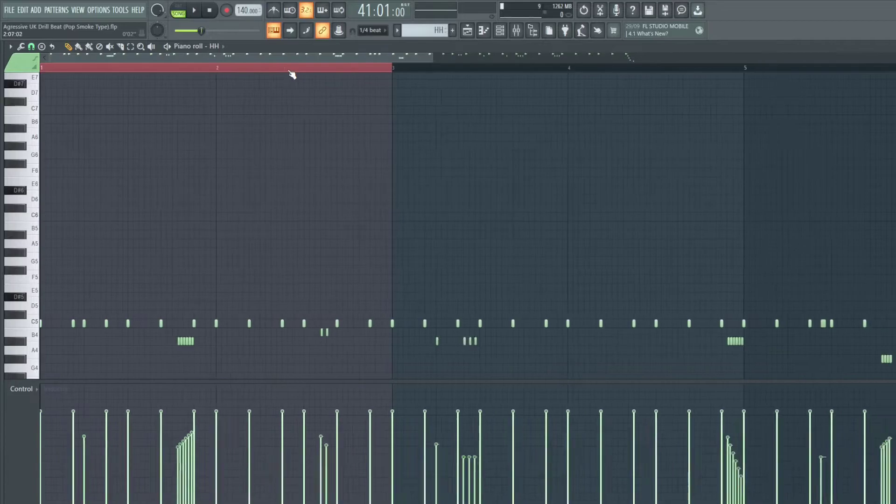
click(257, 324)
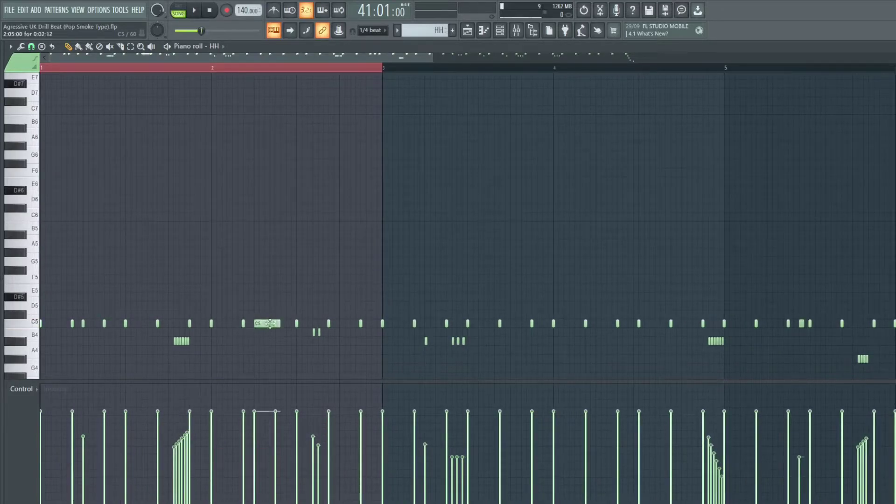
drag(280, 324, 265, 323)
Play the extra C5 hi-hat hit, lower its velocity slightly, and delete it
key(space)
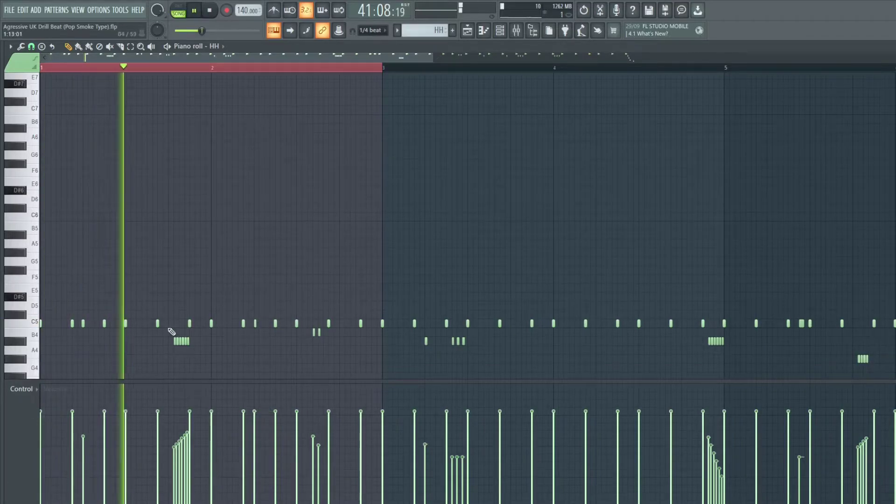
key(space)
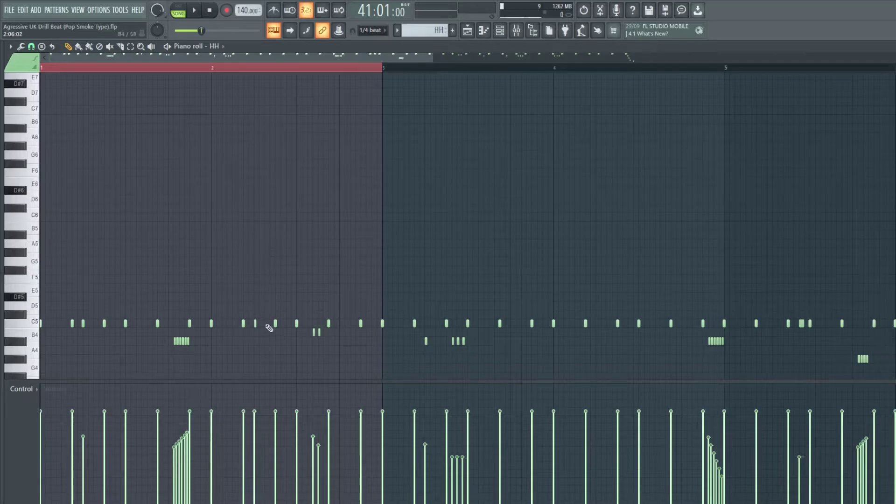
mouse_move(256, 414)
mouse_down()
mouse_move(258, 441)
mouse_move(258, 422)
mouse_up()
right_click(255, 320)
Play through the HH pattern again with more of its bars shown
scroll(377, 70, down, 2)
key(space)
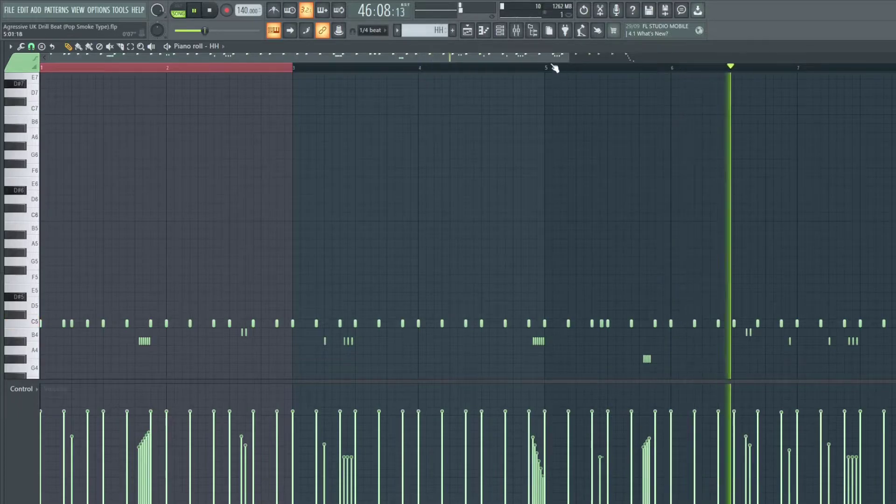
scroll(554, 68, down, 1)
key(space)
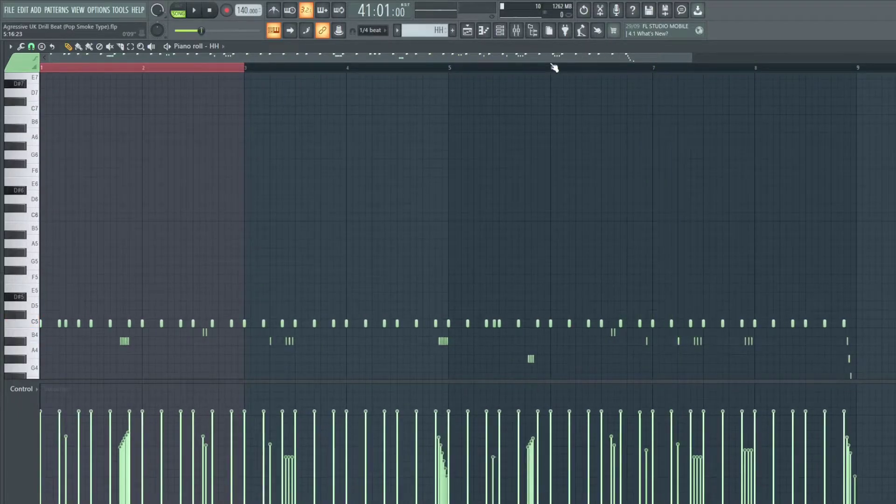
Solo the 808 track and play the start of its bar 41 clip in the piano roll
click(473, 32)
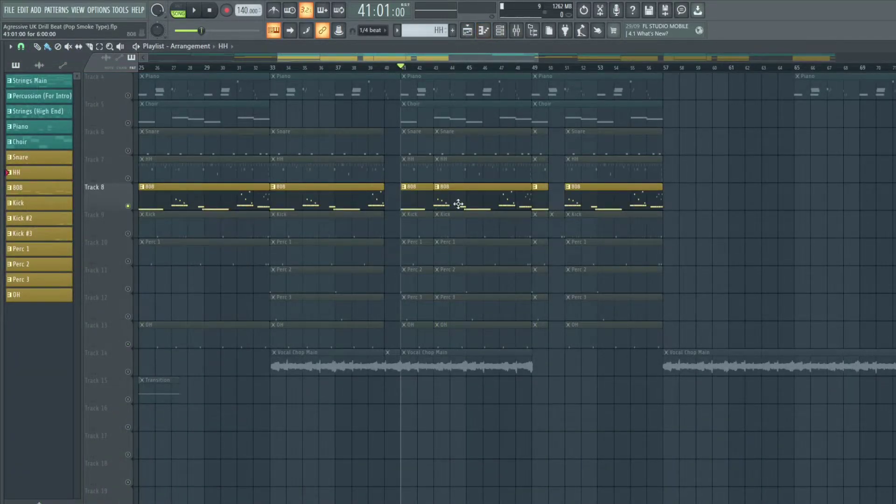
double_click(414, 191)
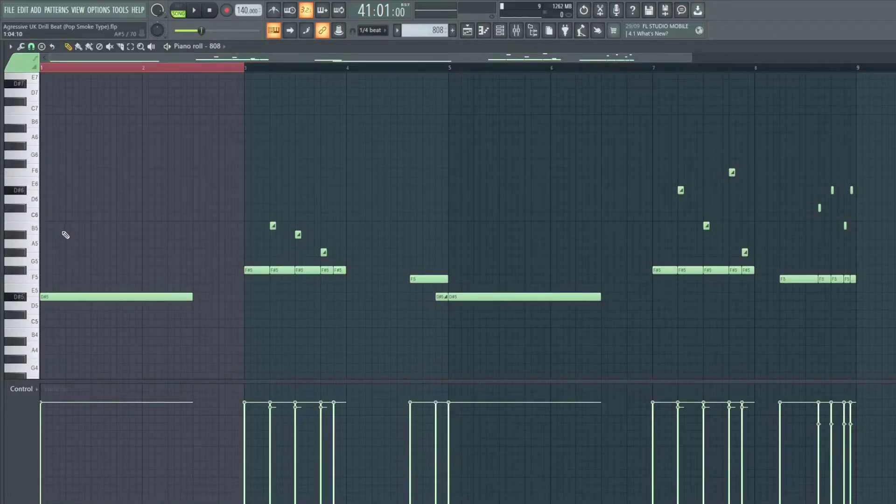
key(space)
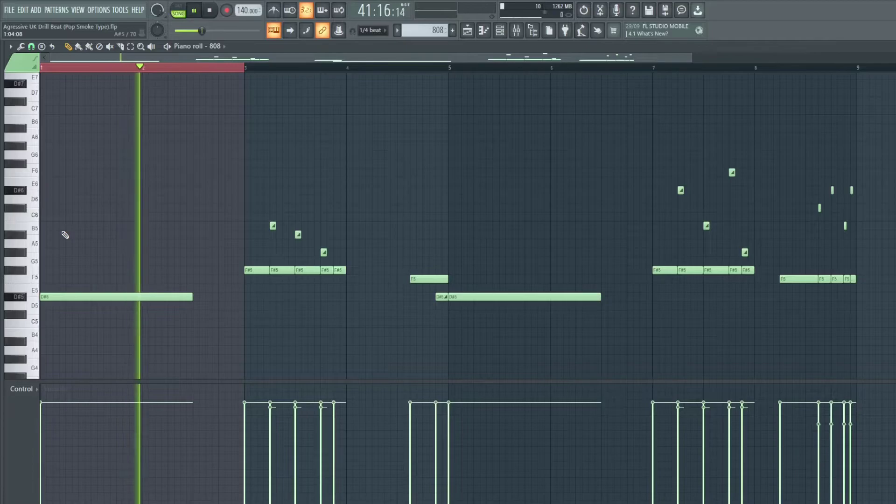
key(space)
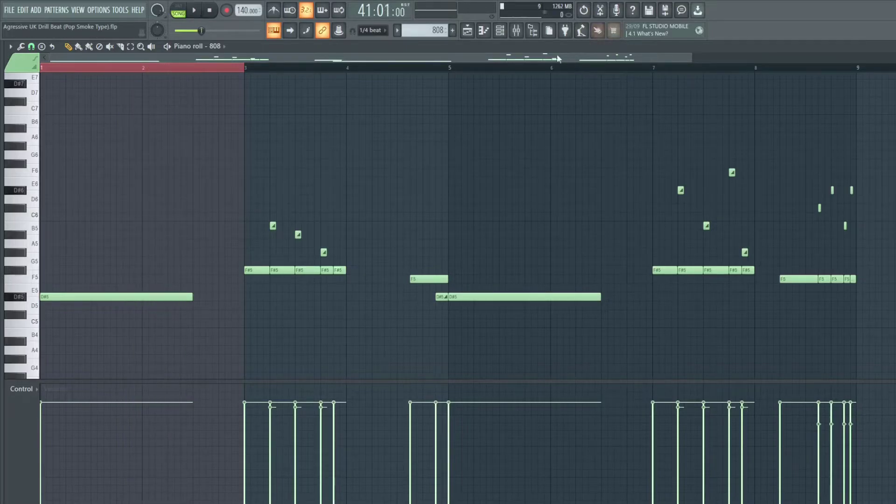
Examine the 808 channel's volume envelope settings from the channel rack, and close both windows to return to the playlist
click(468, 33)
click(500, 30)
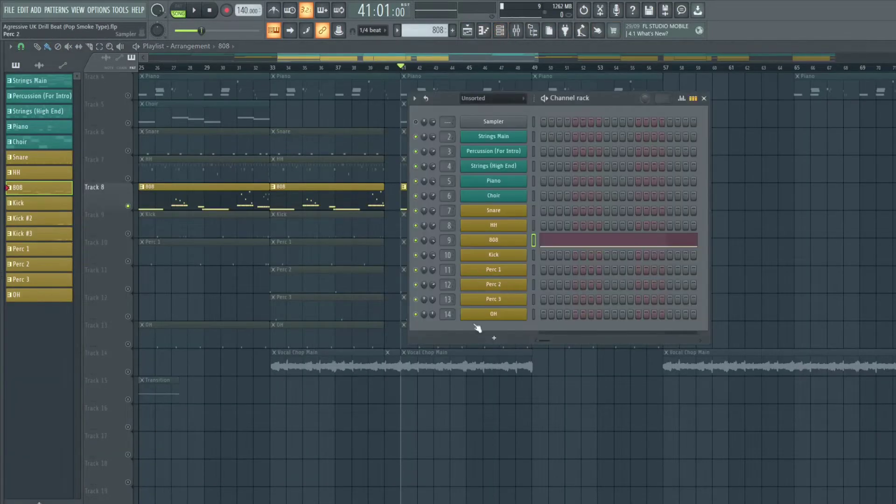
click(491, 241)
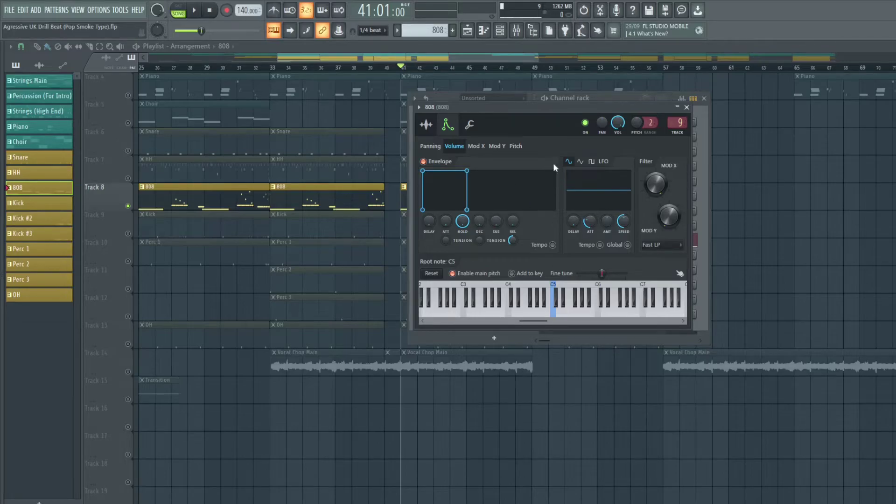
click(687, 107)
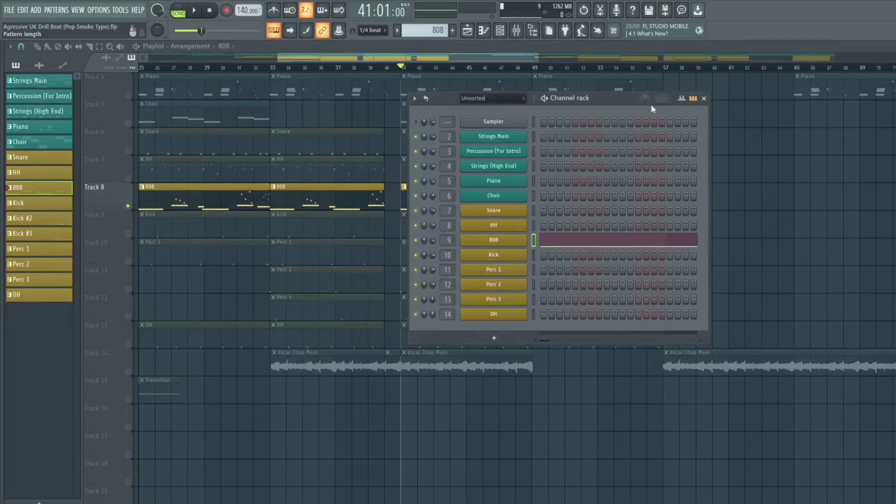
click(703, 98)
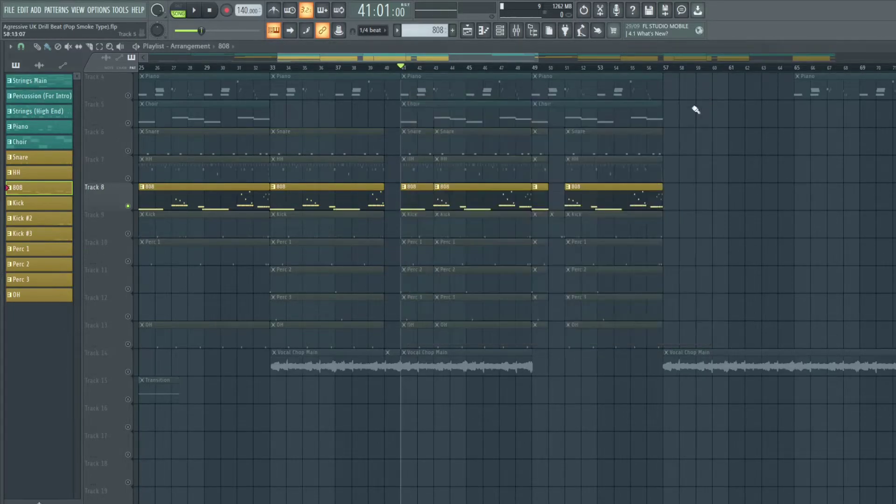
Open the 808 clip at bar 41 in the piano roll and play through its long notes and slide notes
double_click(413, 196)
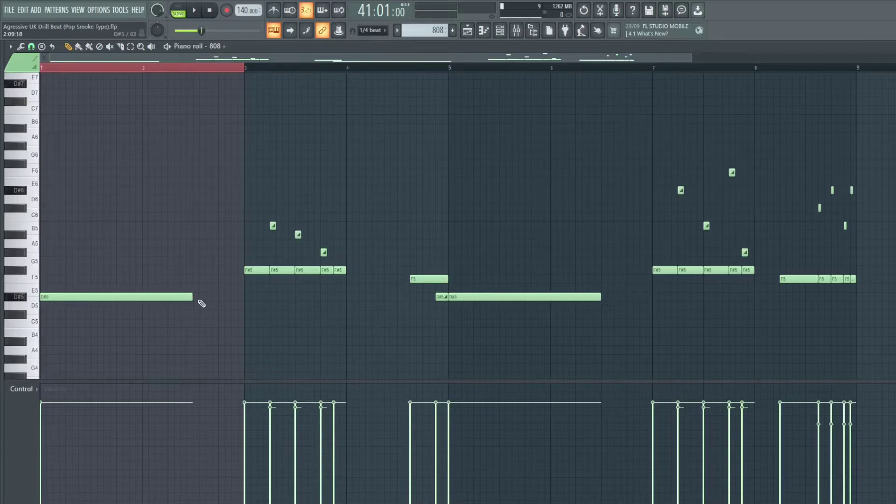
key(space)
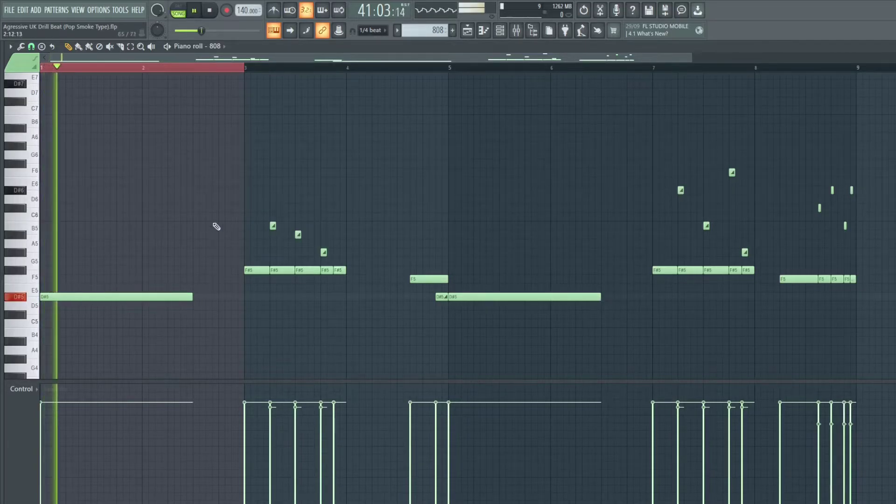
key(space)
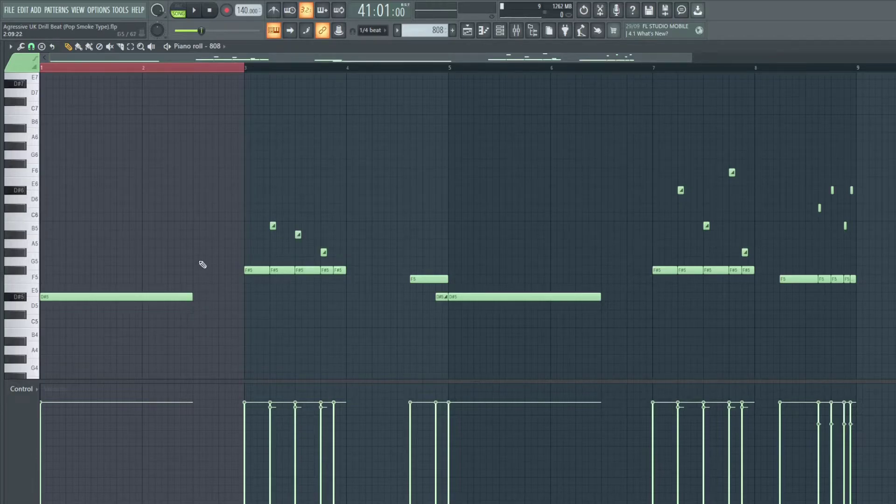
scroll(210, 247, up, 3)
key(space)
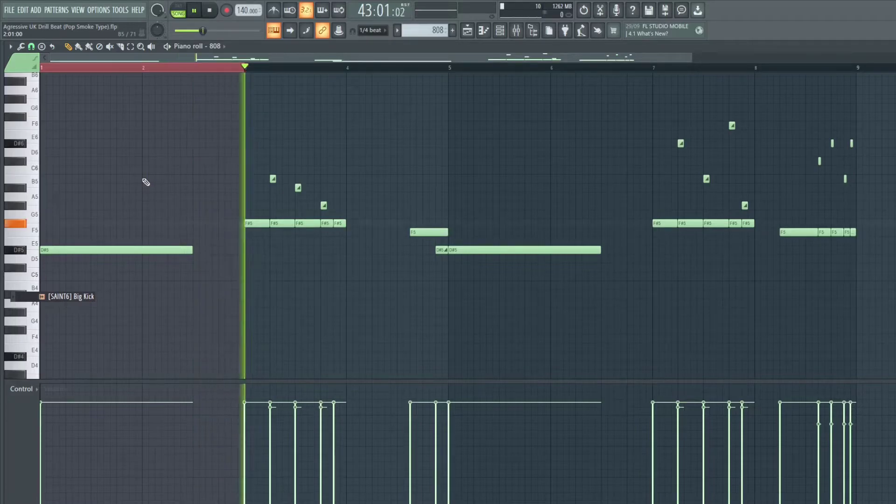
key(space)
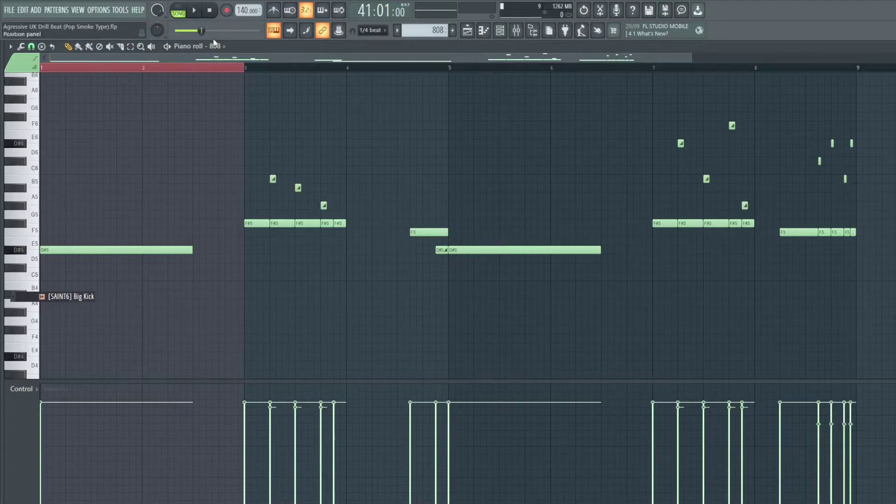
key(space)
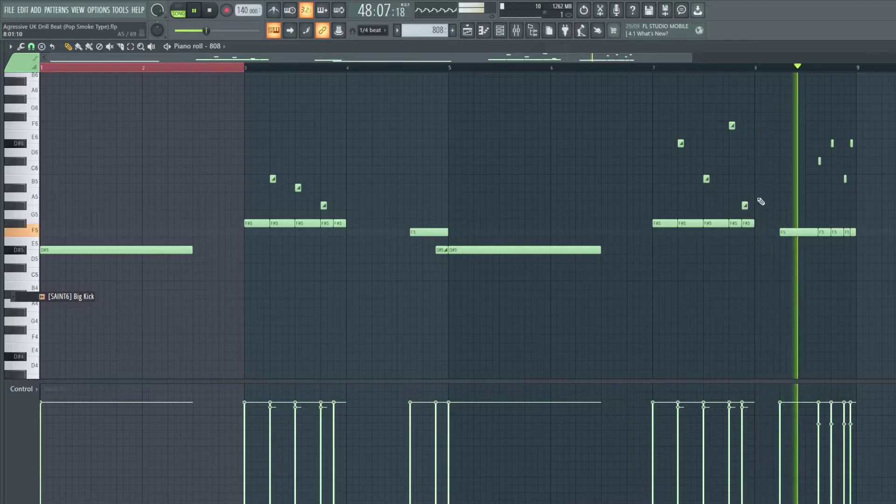
key(space)
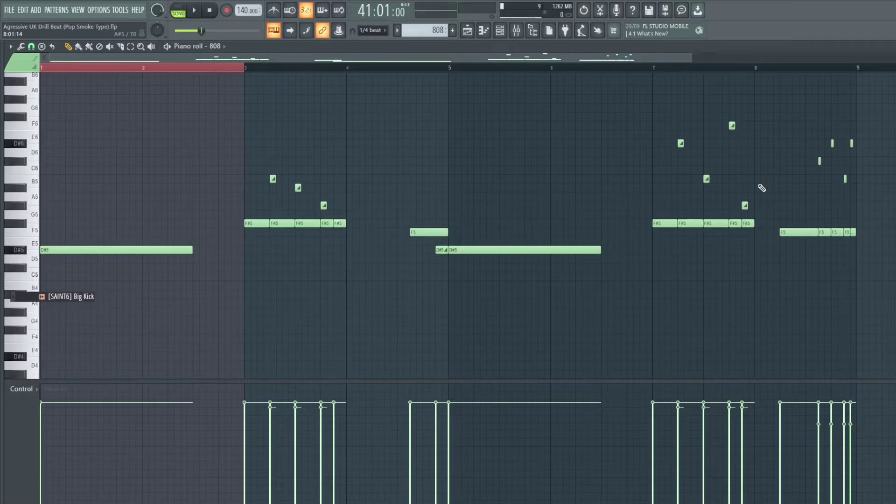
Solo the Kick track and play through its pattern in the piano roll from the first bar
click(467, 32)
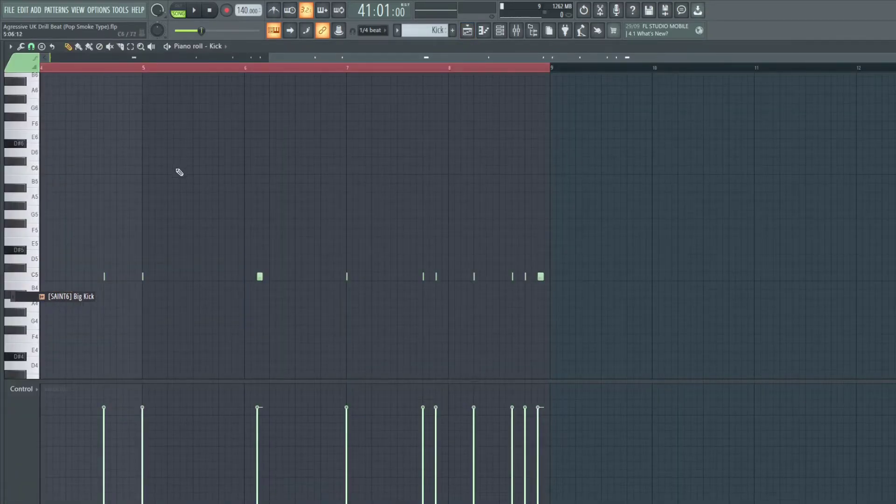
drag(266, 70, 89, 61)
key(space)
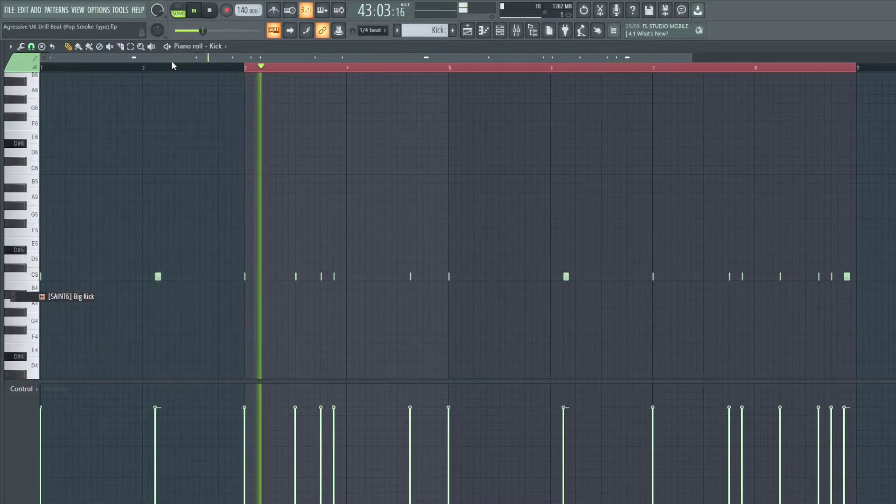
key(space)
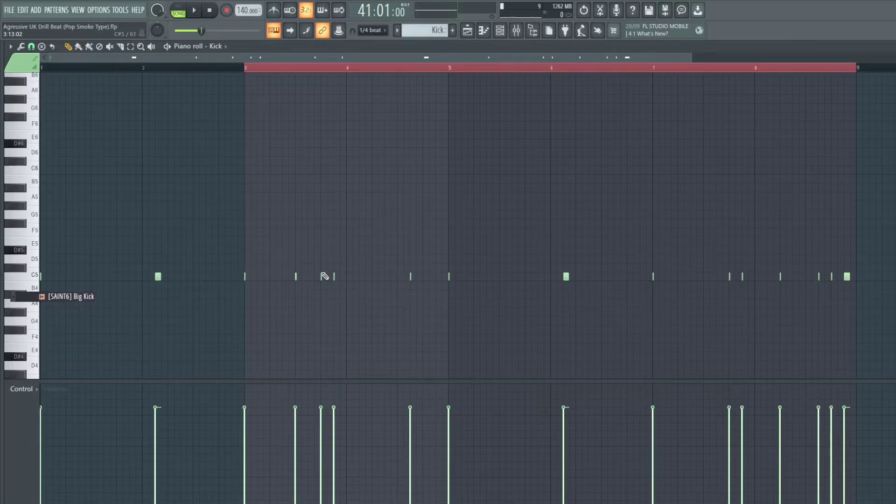
key(space)
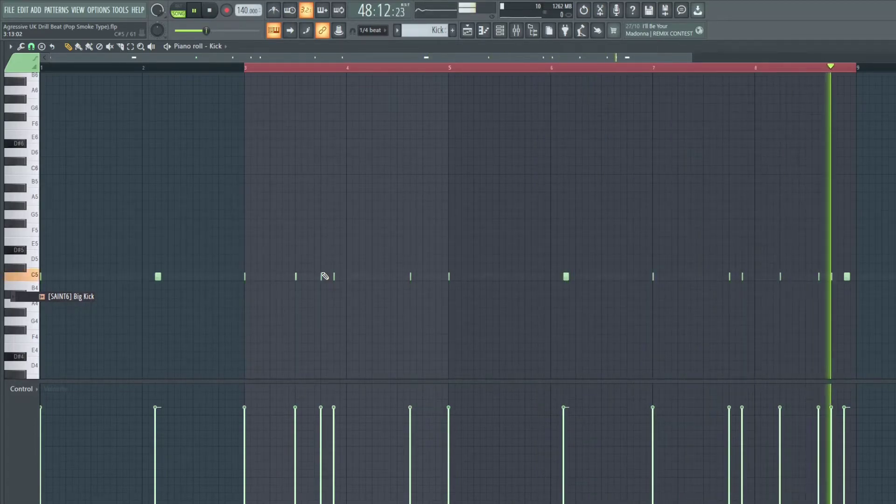
key(space)
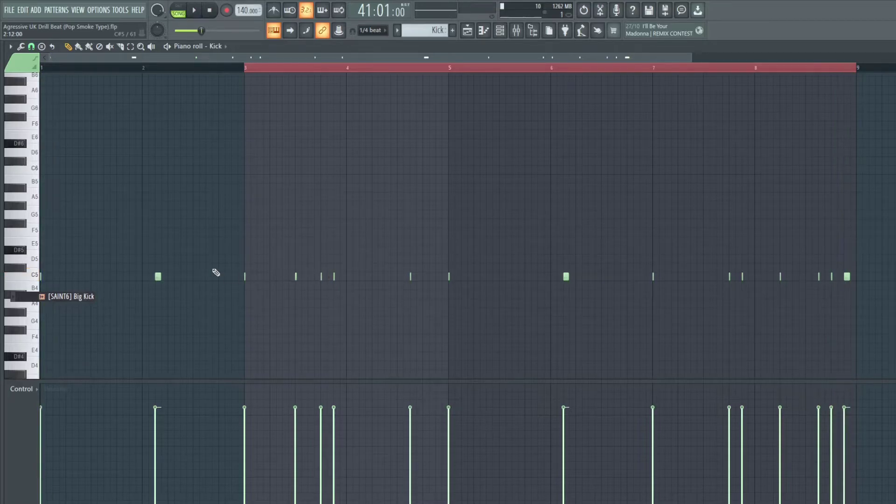
Solo the Perc 1 track, open its clip in the piano roll and play the pattern from its start
click(469, 37)
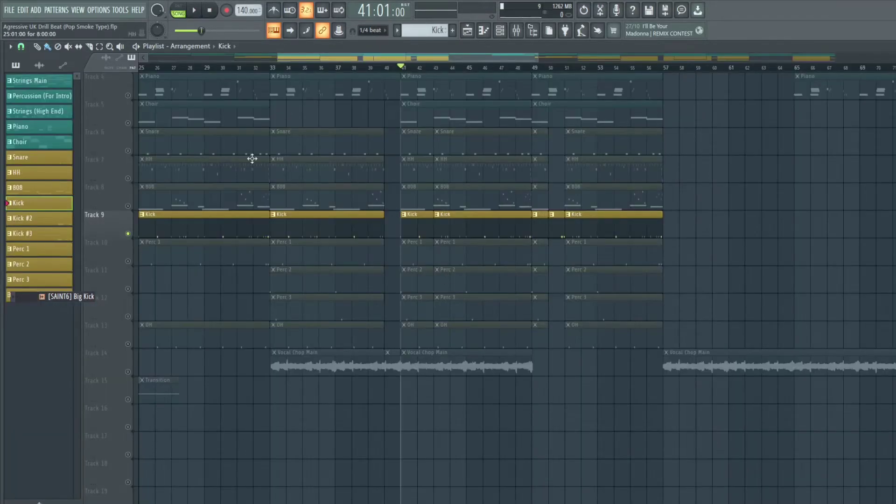
click(128, 234)
click(128, 260)
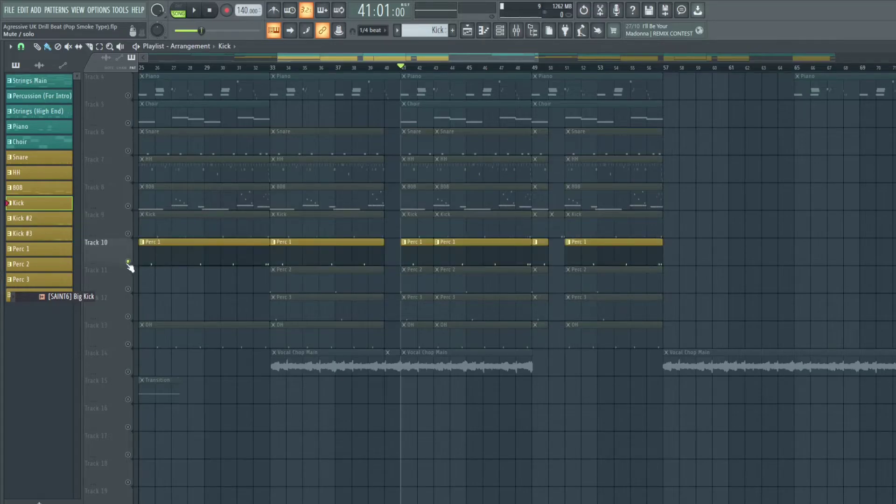
double_click(452, 252)
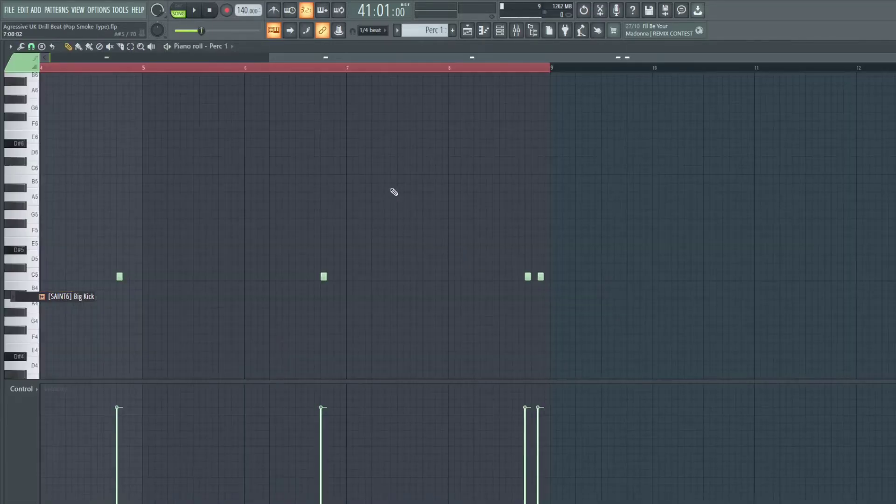
scroll(360, 70, left, 3)
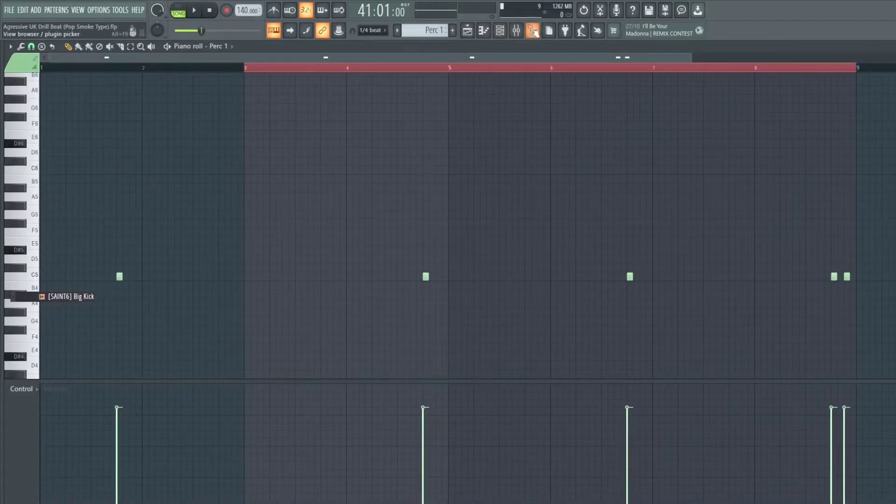
key(space)
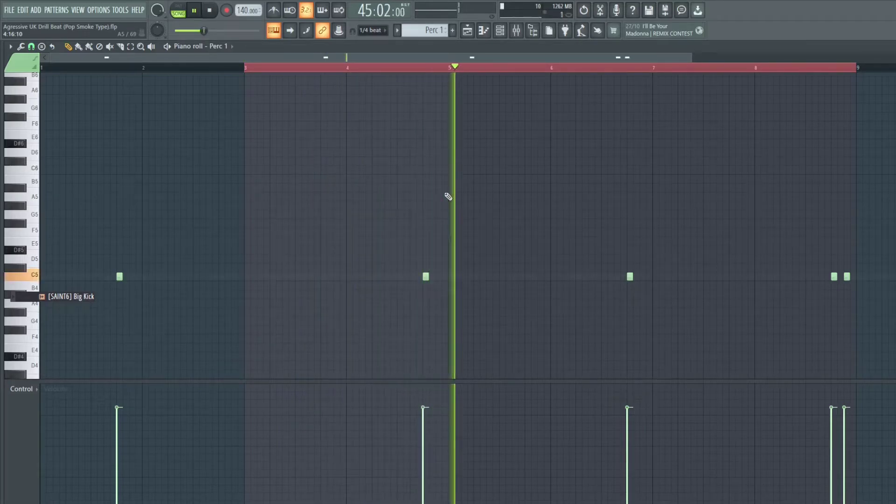
key(space)
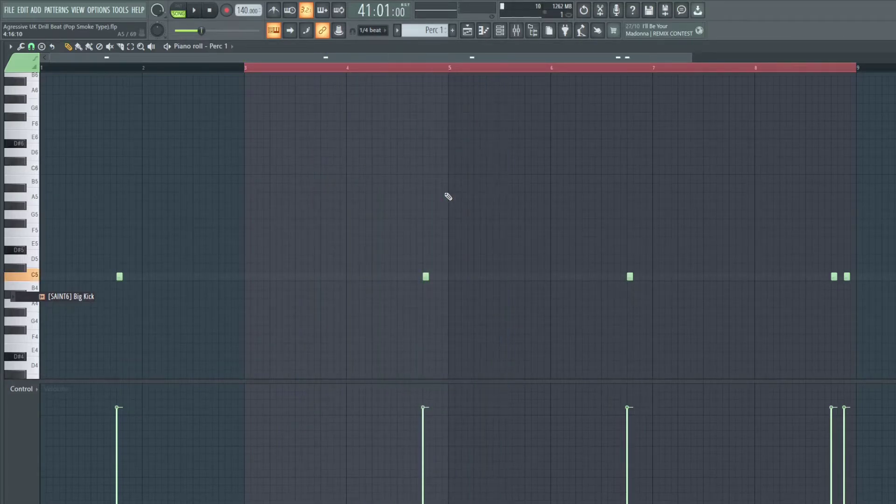
Return to the playlist and play the Perc 2 and Perc 3 tracks from bar 41, each one soloed
click(472, 34)
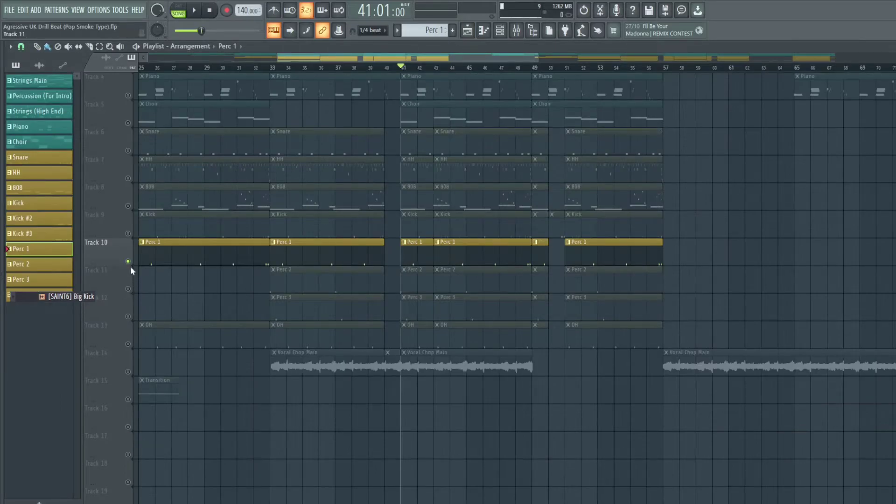
key(space)
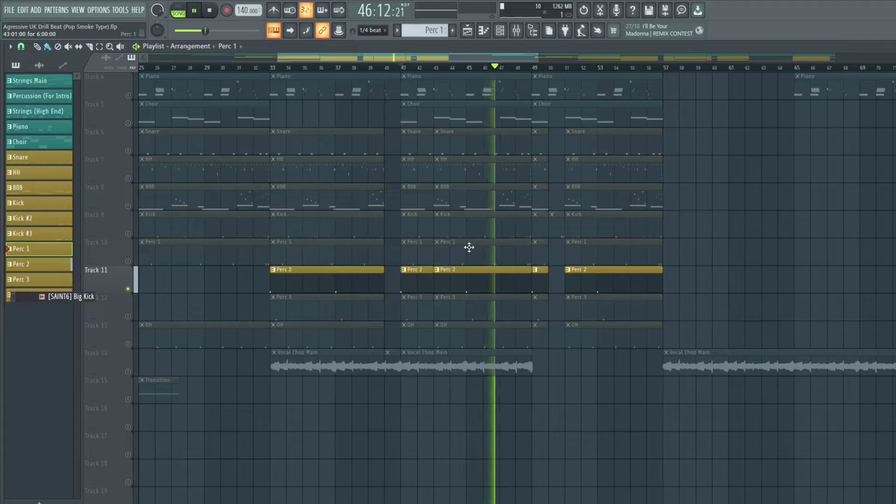
key(space)
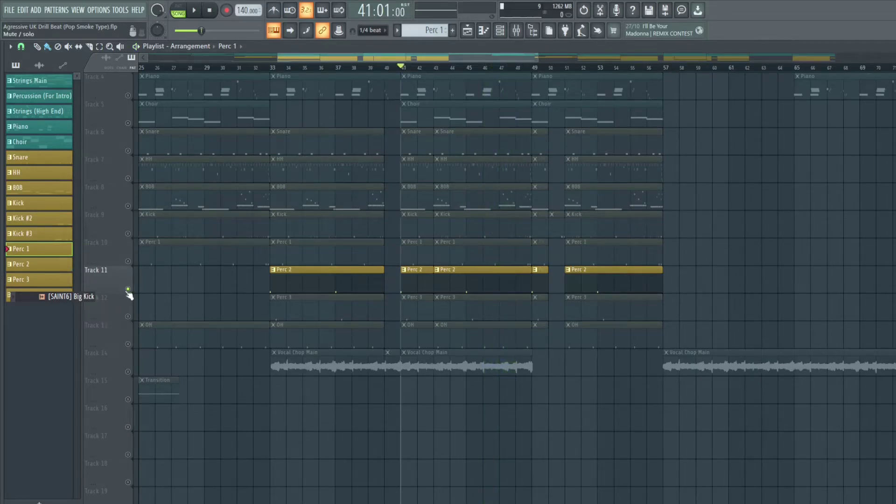
key(space)
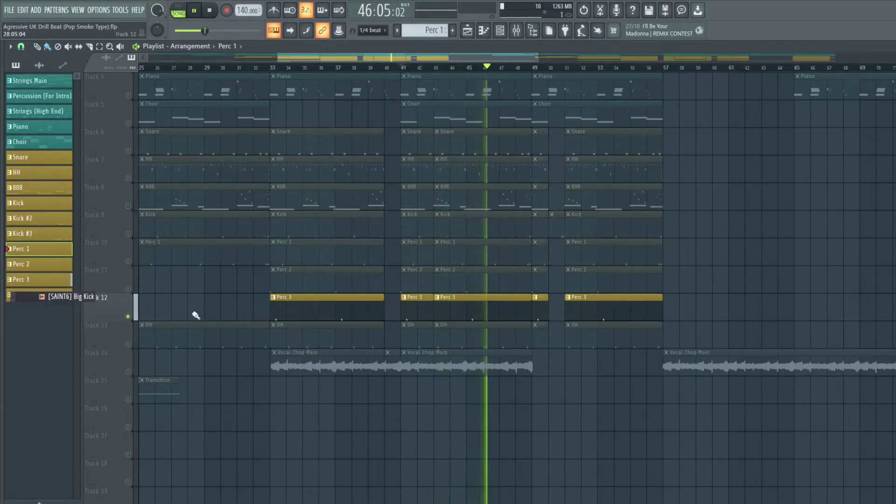
key(space)
Solo the OH track in place of Perc 3 and play its open hi-hat pattern from bar 41
click(128, 318)
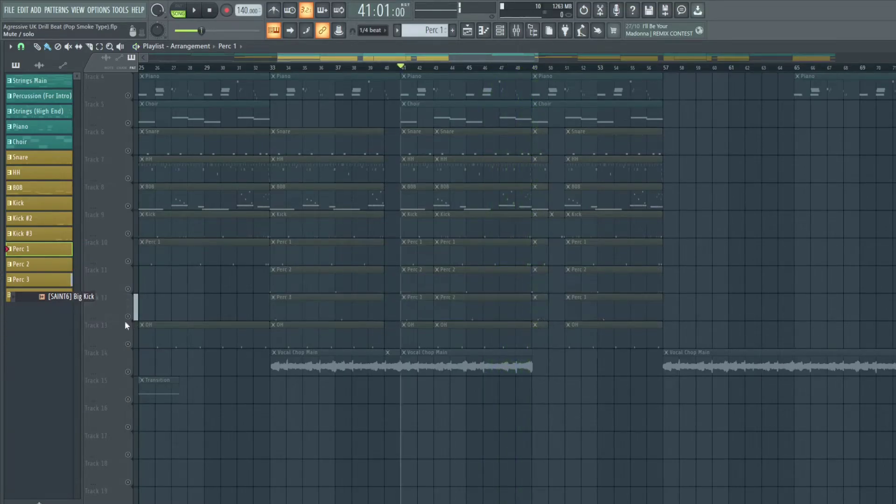
click(127, 344)
key(space)
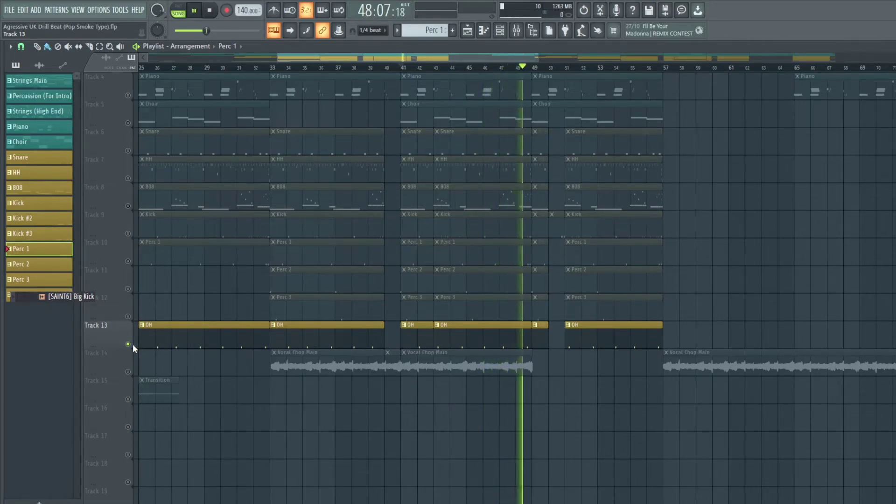
key(space)
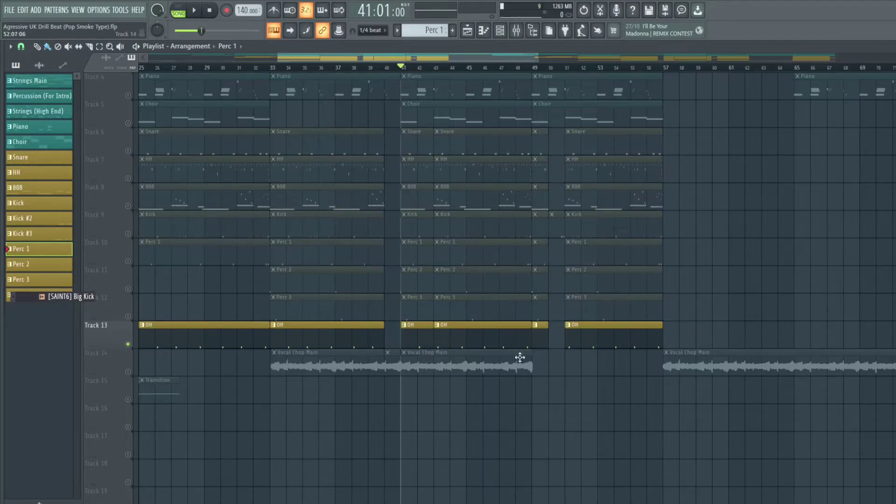
Solo the Vocal Chop Main track, examine its sample settings and piano roll keys, and return to the playlist
click(128, 344)
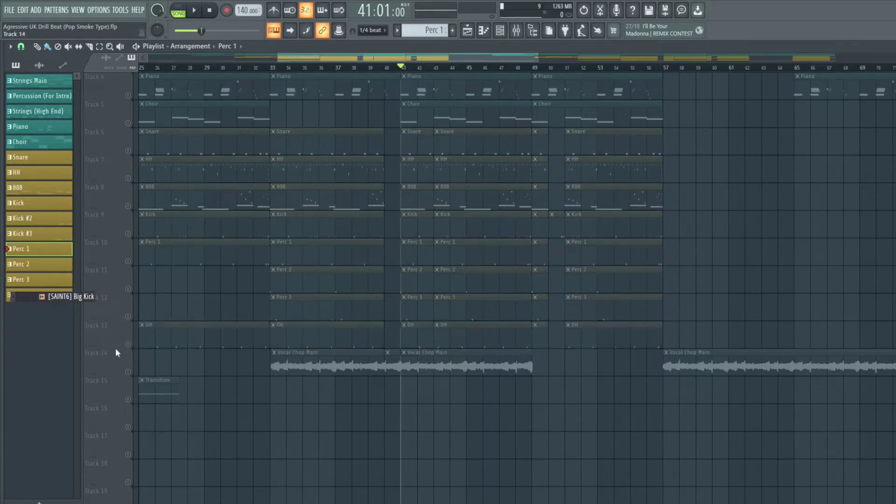
click(128, 372)
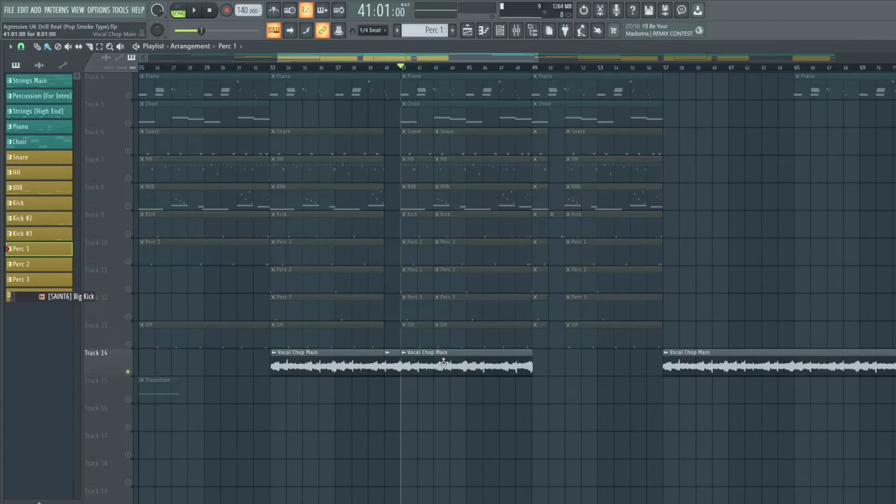
double_click(424, 369)
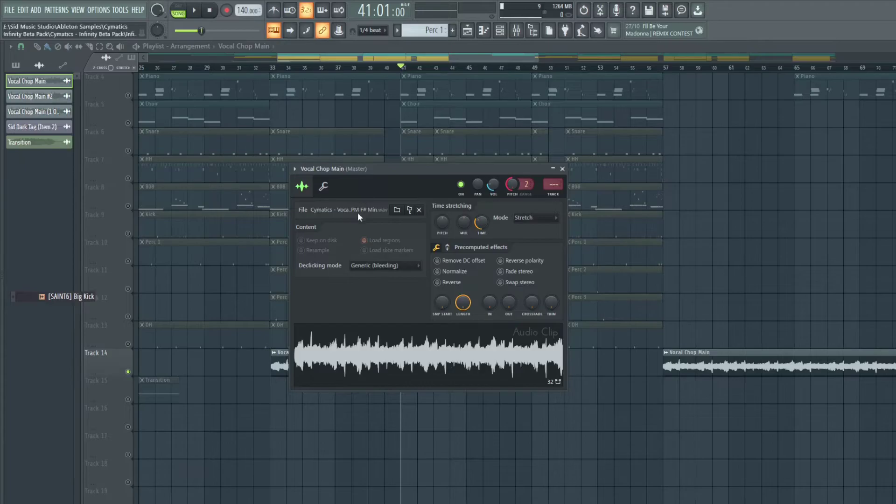
click(483, 31)
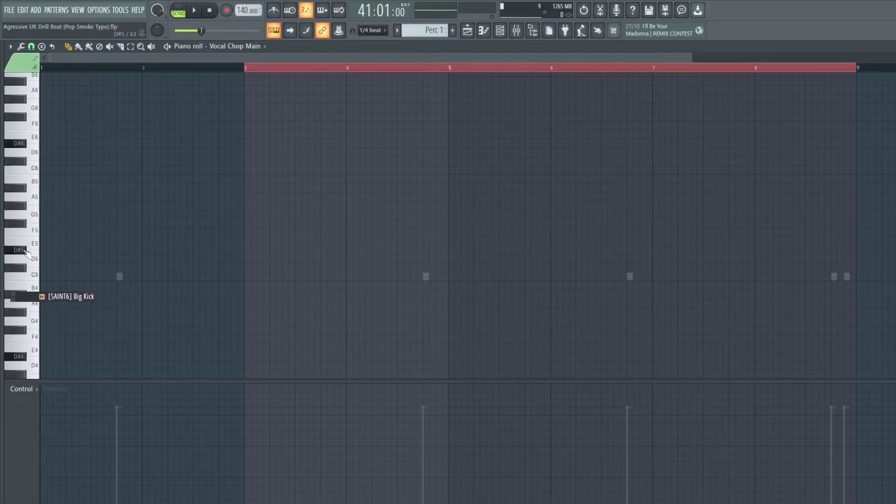
click(468, 31)
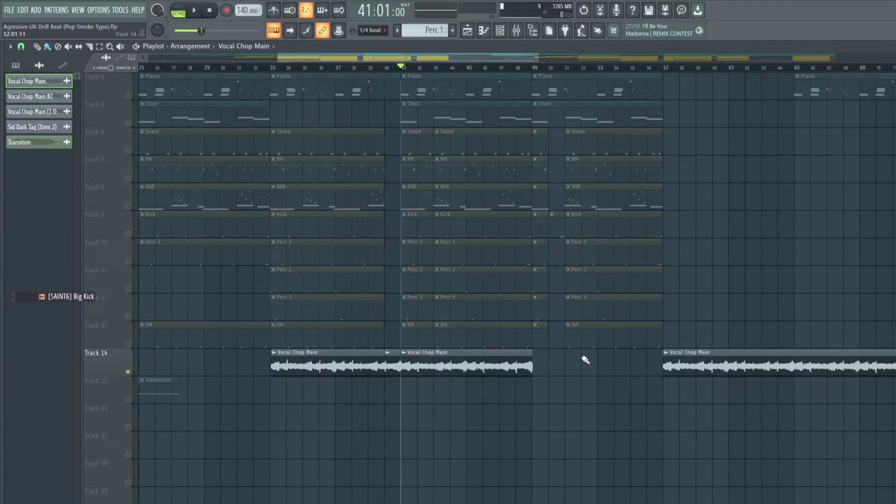
Examine the exact channel pitch value in the Vocal Chop Main clip's settings and close the window
drag(472, 362, 473, 362)
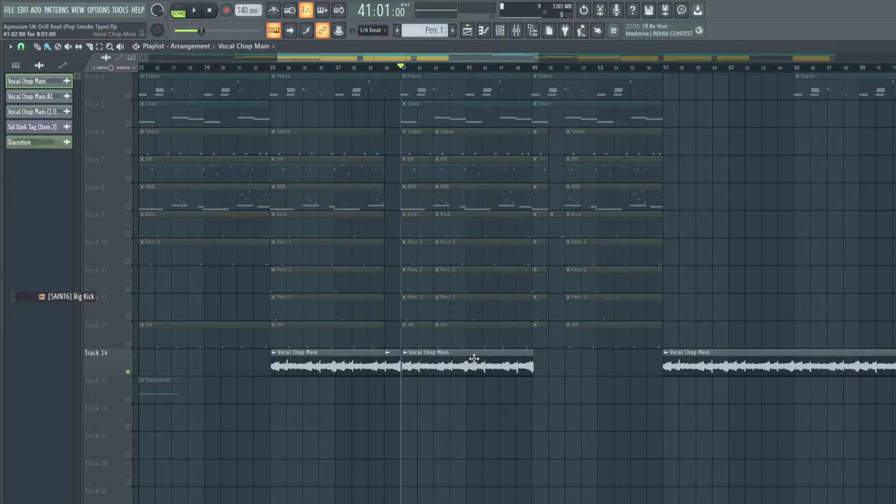
double_click(475, 358)
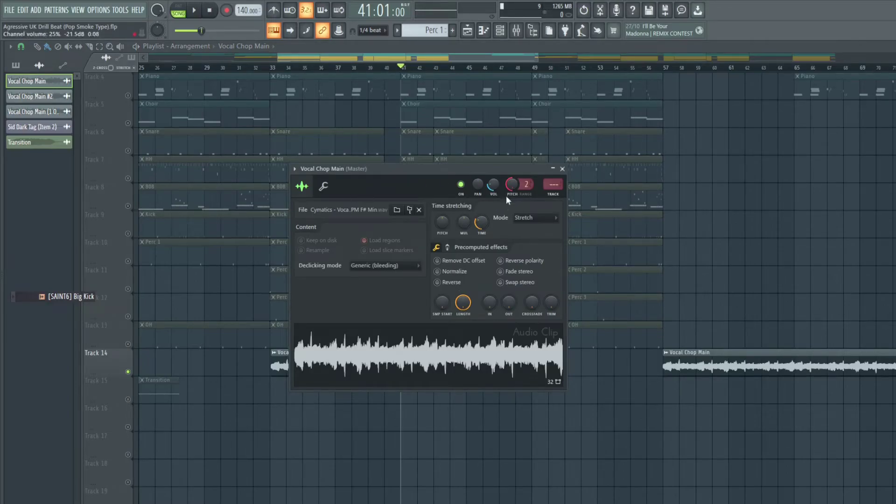
right_click(512, 185)
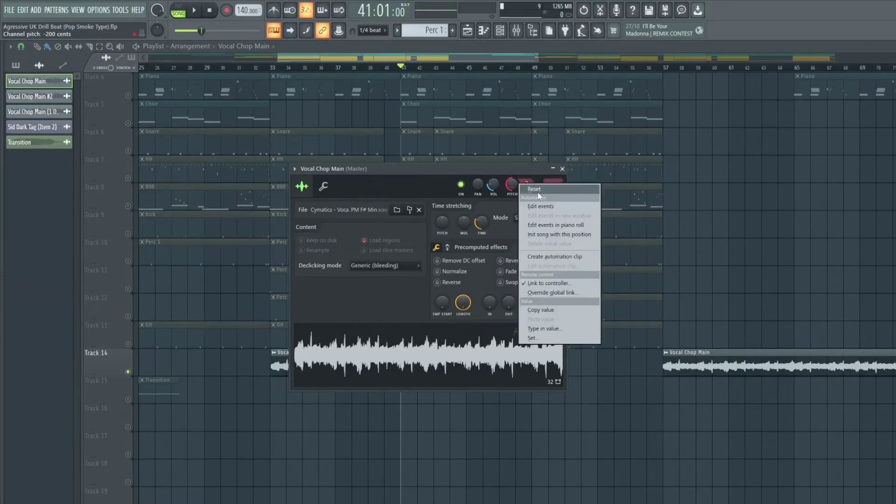
click(541, 329)
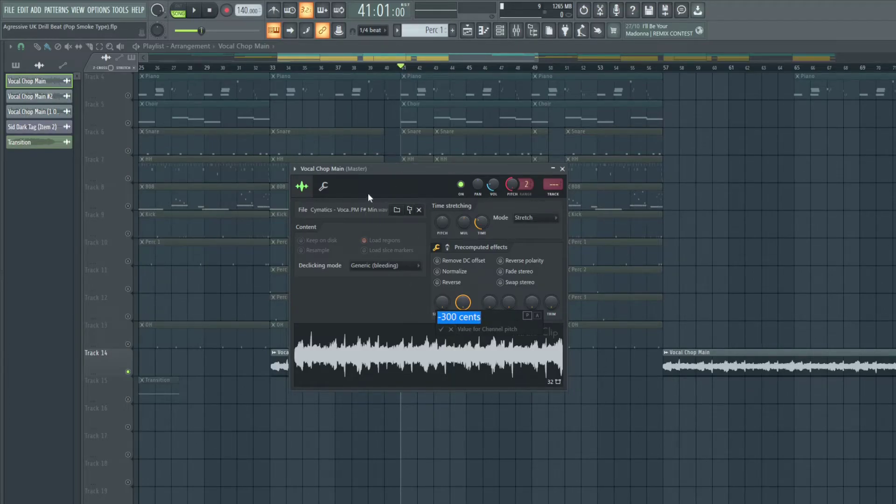
click(441, 329)
click(563, 169)
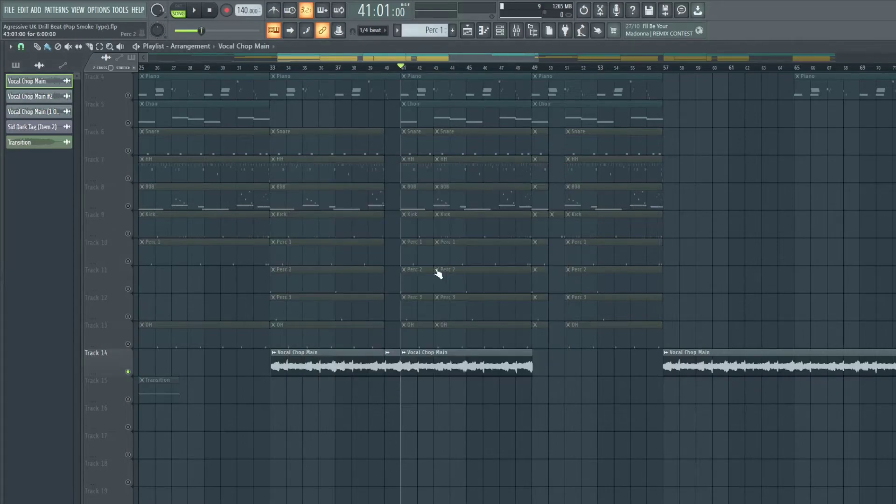
Play the soloed Vocal Chop Main track from bar 41, stop playback and mute the track
key(space)
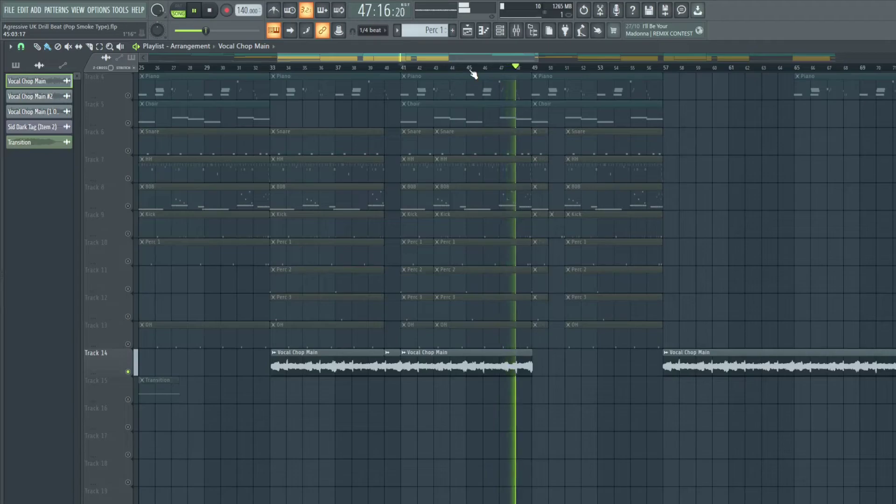
key(space)
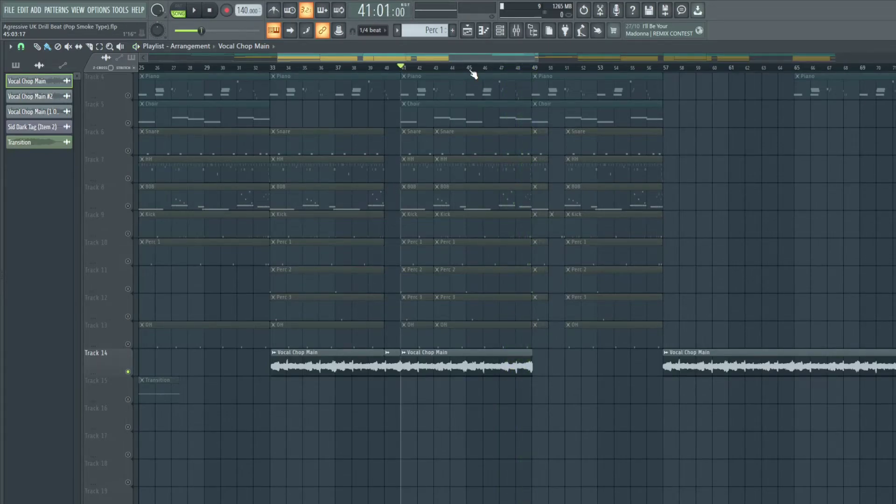
click(131, 372)
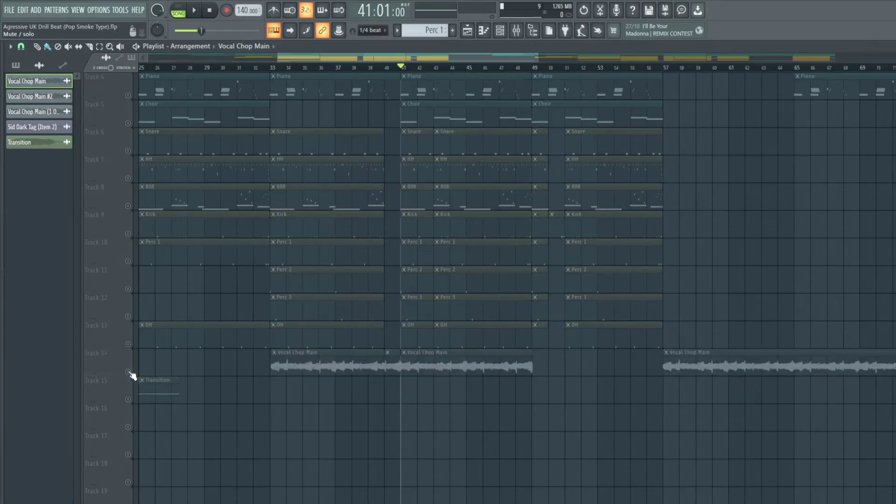
Move the playback position back to bar 1 and unmute all playlist tracks
drag(437, 60, 292, 56)
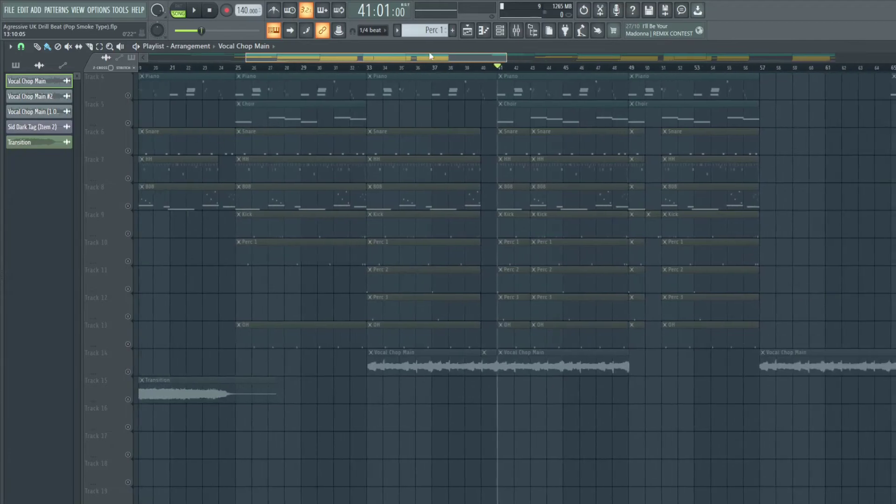
scroll(297, 98, up, 3)
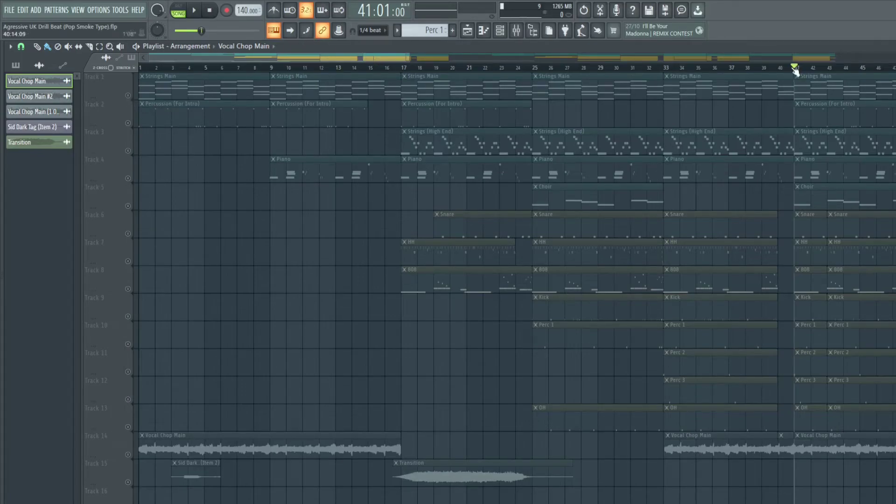
drag(799, 72, 72, 87)
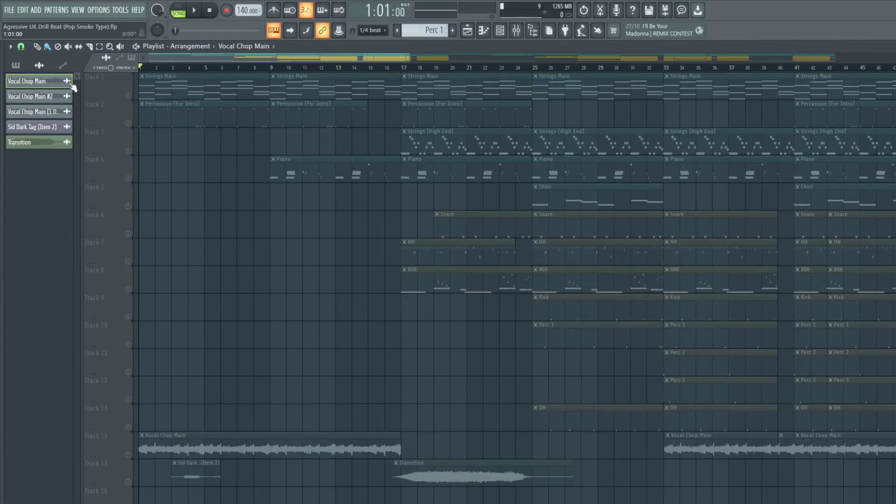
click(128, 96)
right_click(129, 97)
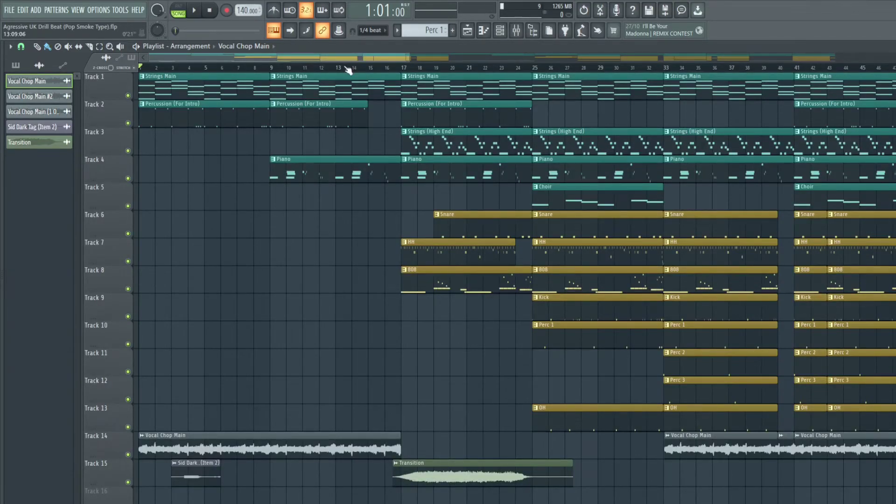
Play the full arrangement from bar 1, following the intro and the entry of the snare, hi-hat, 808 and kick patterns
scroll(348, 70, down, 3)
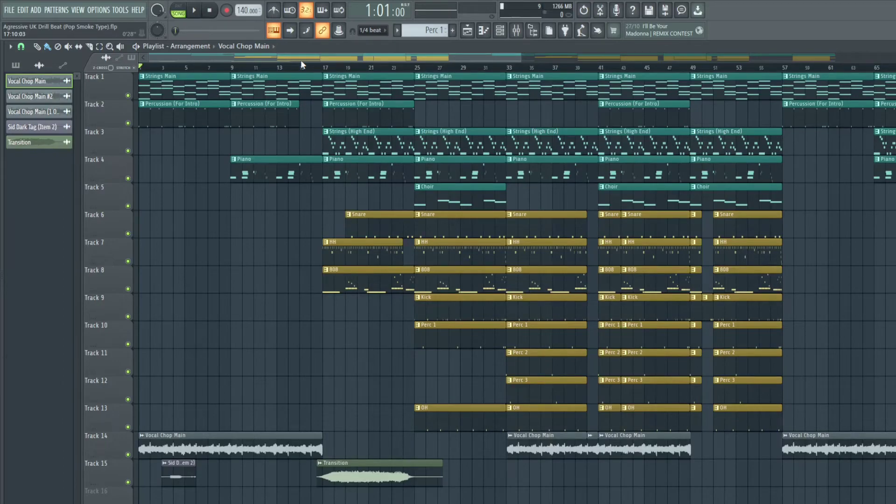
key(space)
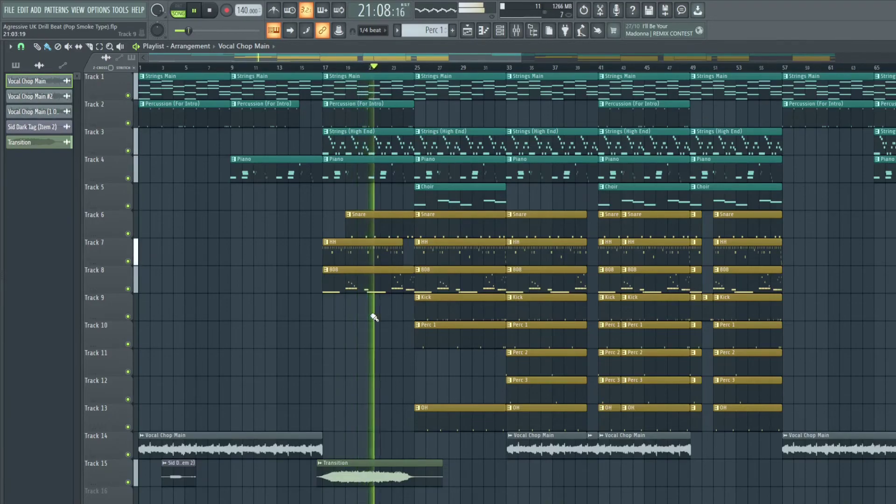
scroll(414, 76, up, 4)
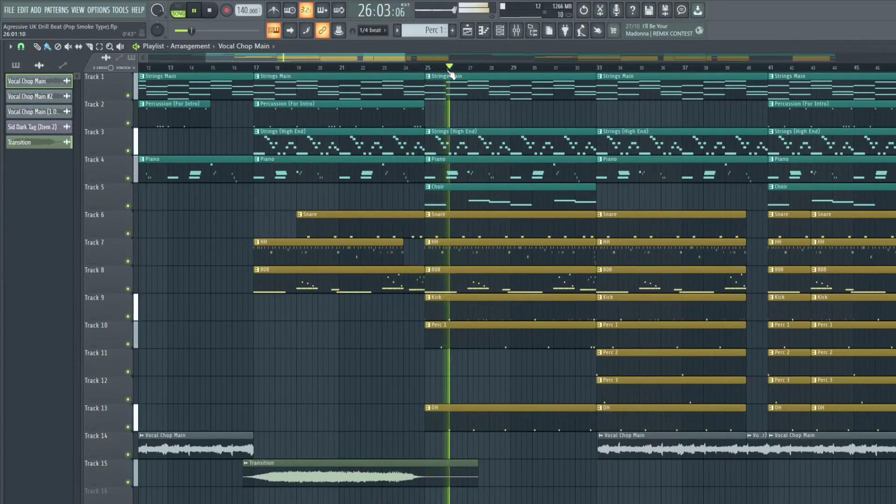
scroll(513, 77, down, 1)
scroll(509, 79, up, 1)
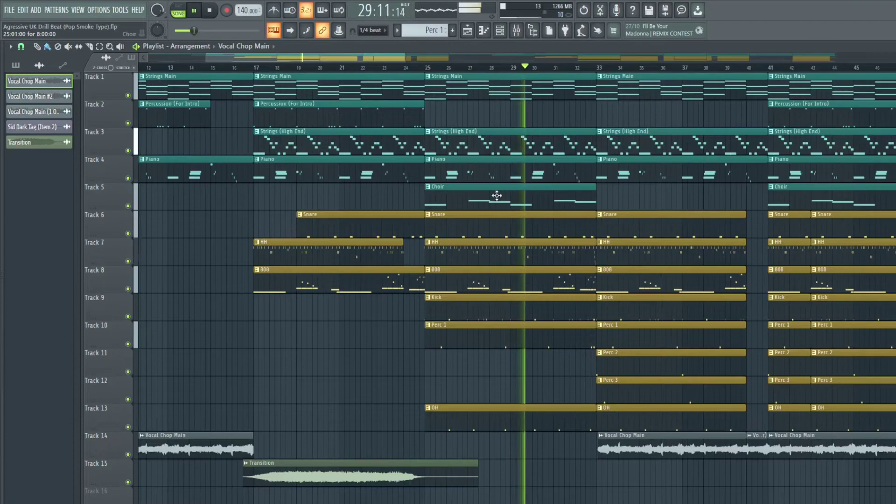
scroll(564, 71, down, 4)
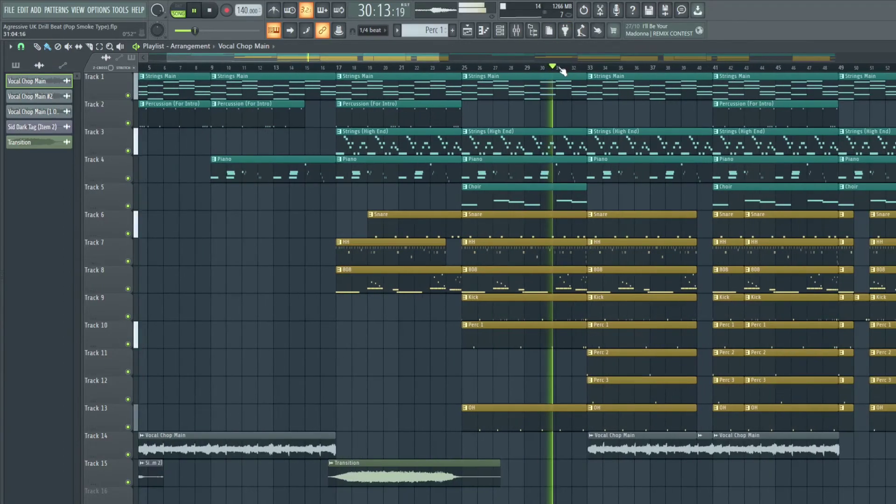
Follow the playing arrangement through the section from bar 33 to bar 57, examining the added percussion, vocal chop and drum breaks
drag(420, 57, 455, 57)
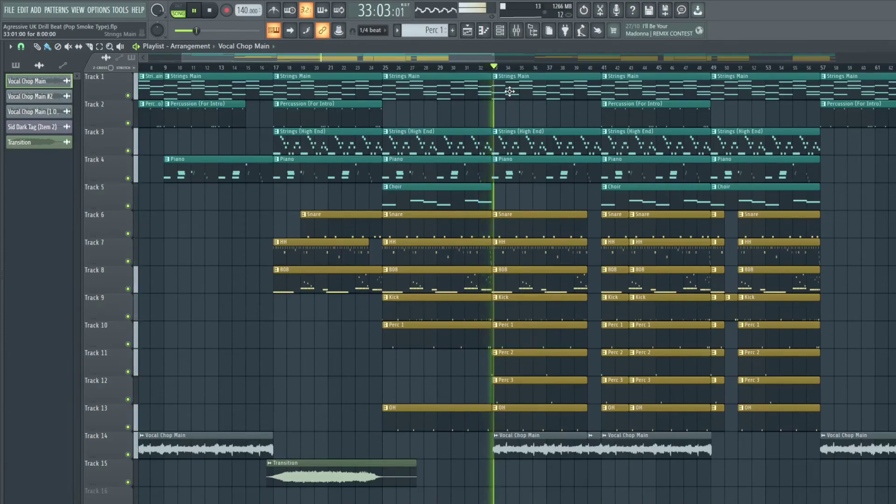
drag(442, 61, 469, 60)
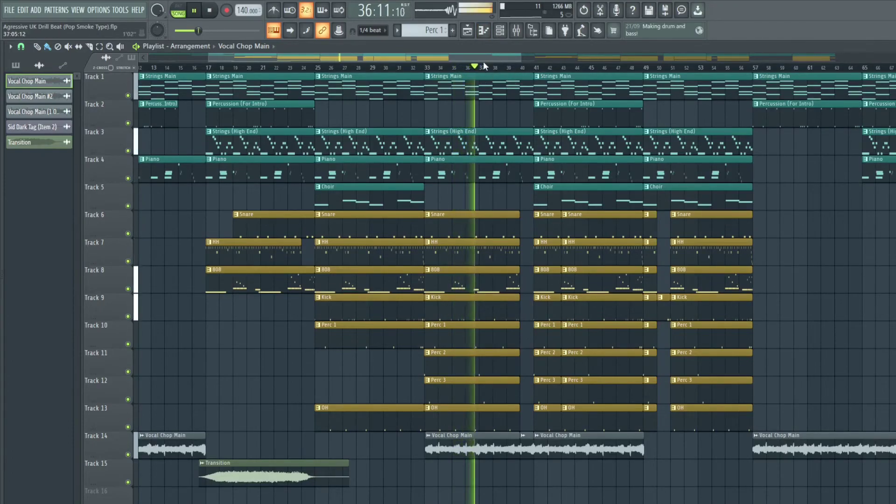
drag(483, 60, 491, 56)
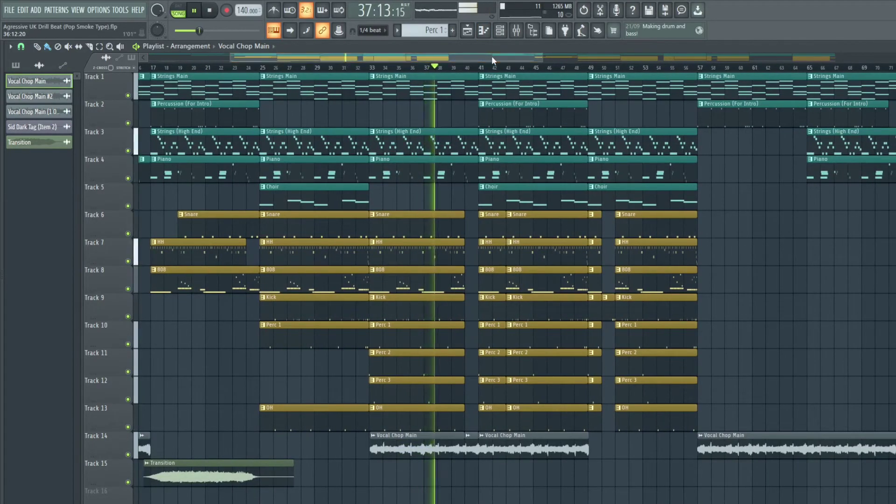
scroll(487, 56, right, 2)
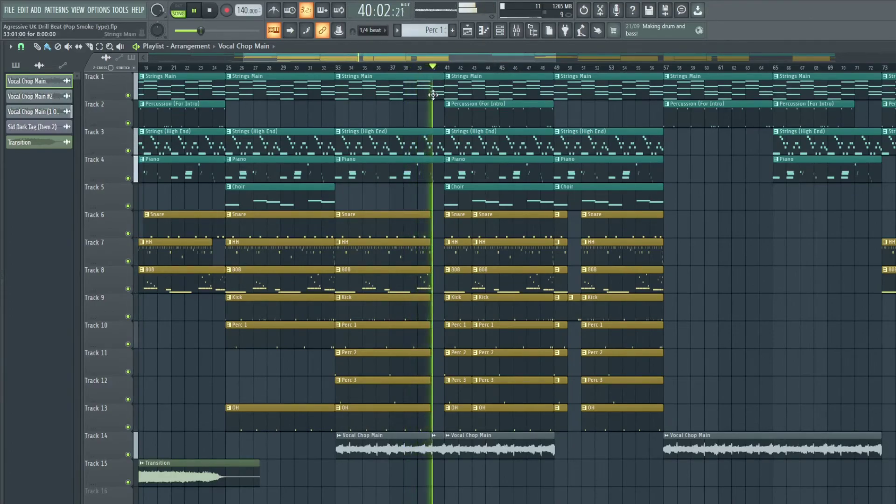
drag(430, 59, 438, 61)
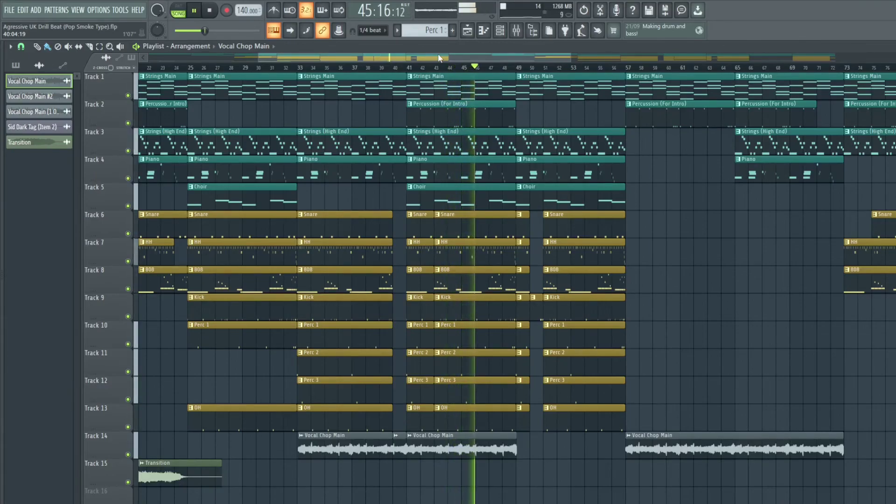
drag(498, 53, 519, 52)
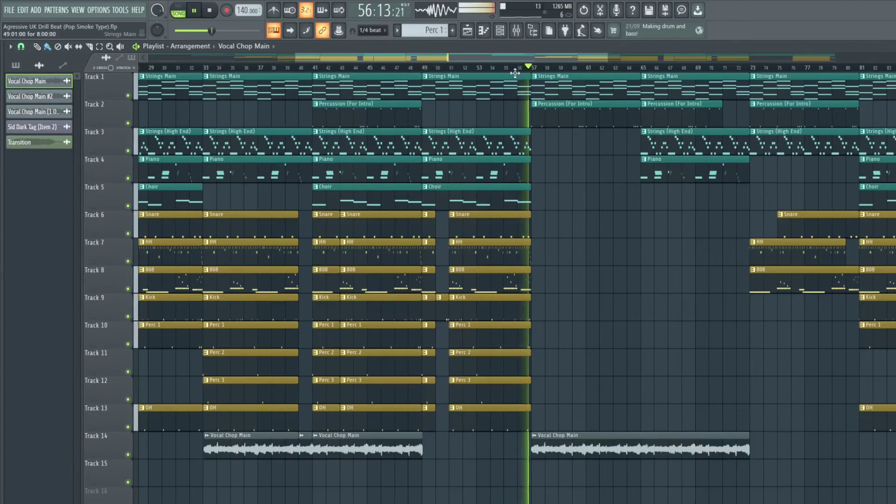
Follow the playing arrangement from the bar 57 breakdown into the second drum section past bar 89, and stop playback
drag(491, 57, 577, 54)
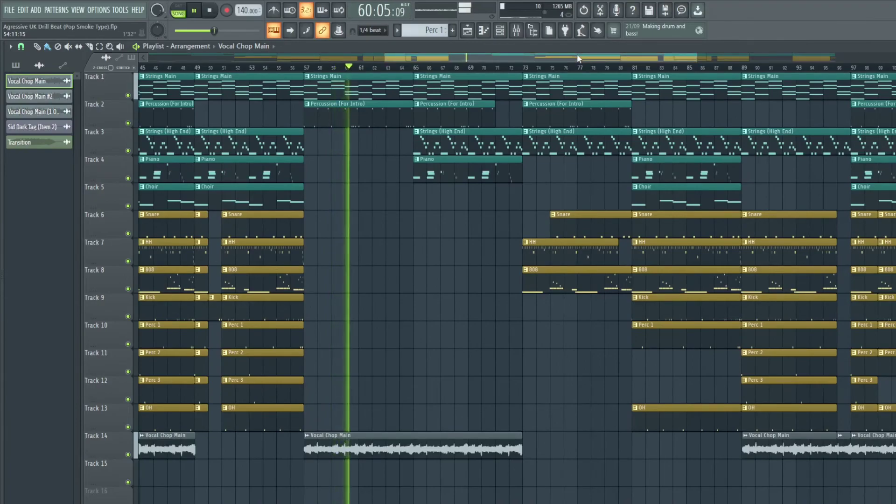
drag(561, 53, 558, 51)
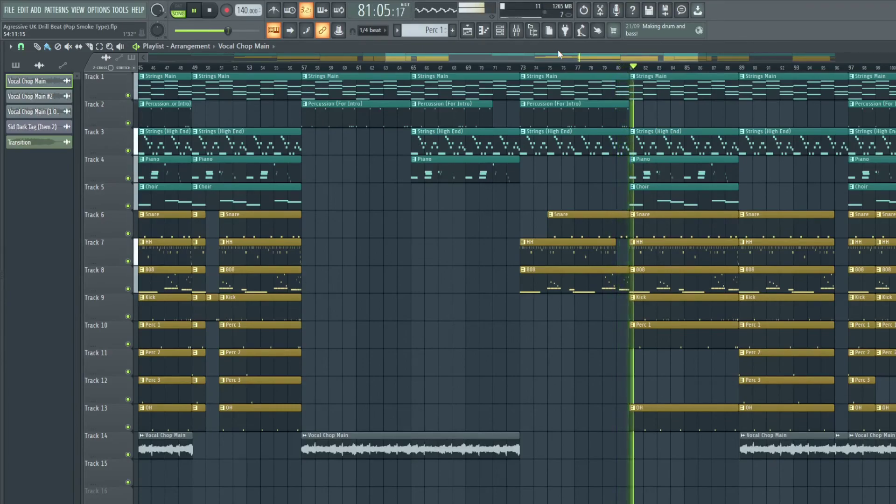
drag(634, 57, 662, 57)
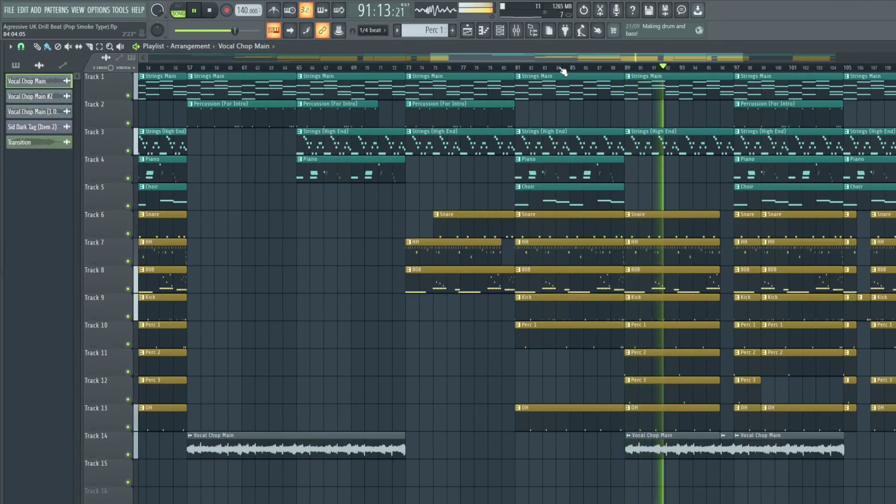
key(space)
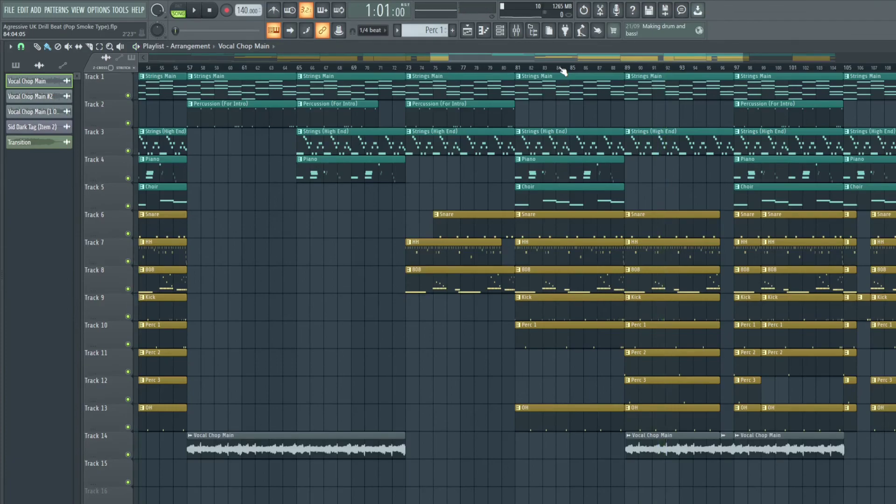